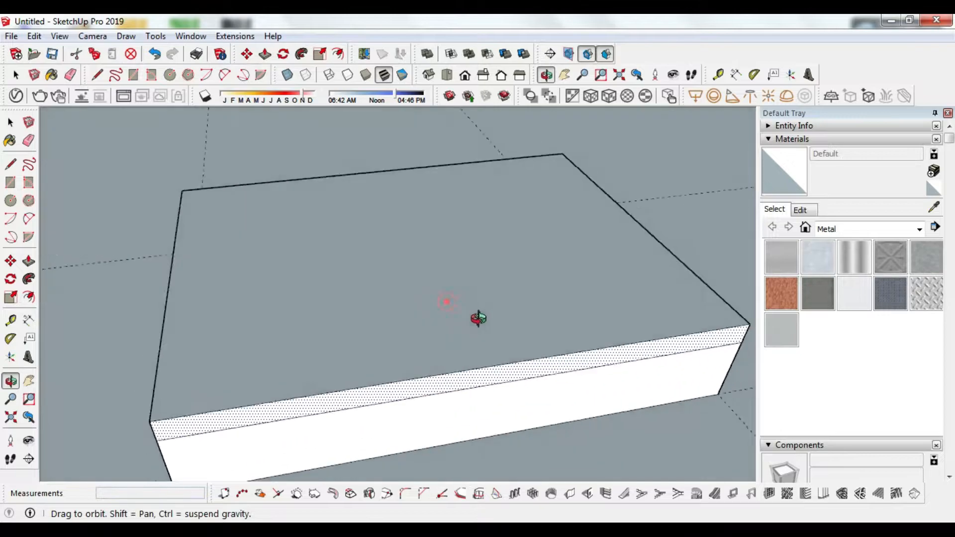
Step: Push the block's front face below the band in 10 mm
key(p)
click(422, 379)
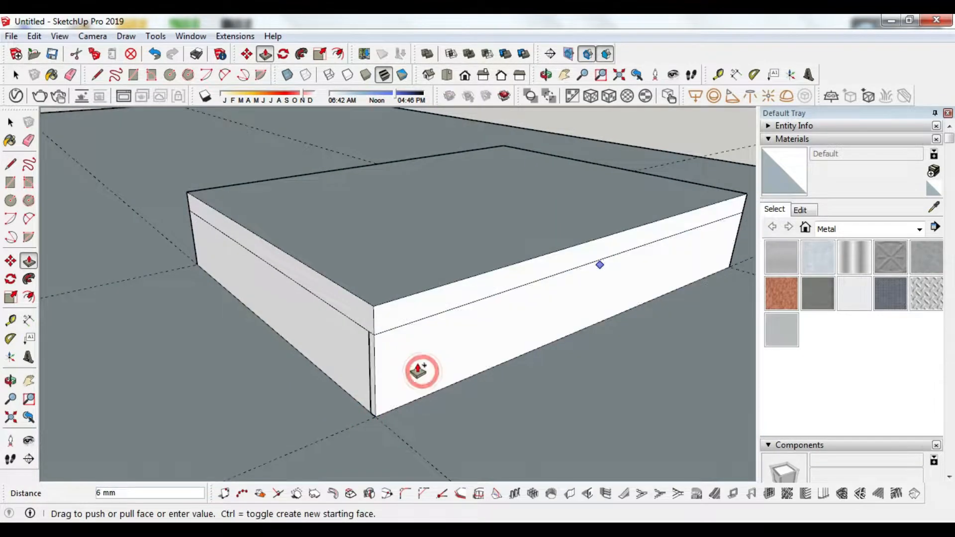
click(420, 368)
click(418, 371)
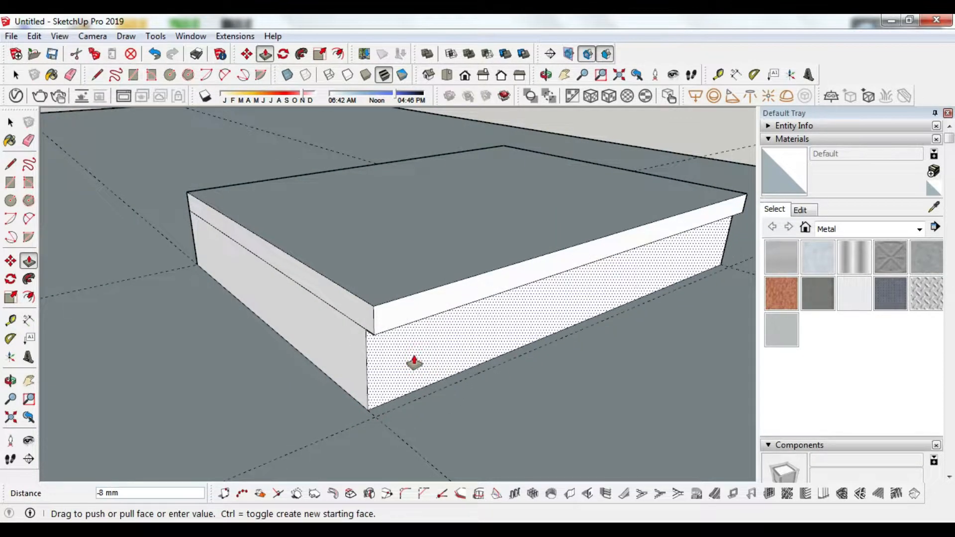
text(10)
key(Return)
Step: Recess the left side face by the same 10 mm
double_click(319, 338)
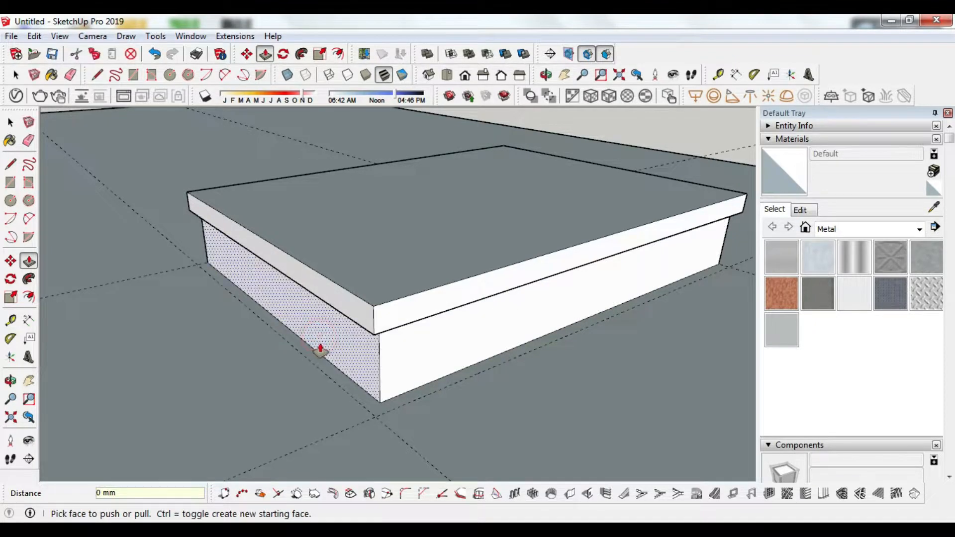
drag(412, 354, 307, 297)
scroll(307, 297, down, 2)
scroll(505, 390, up, 1)
Step: Recess the remaining side face 10 mm and check the overhang from a low angle
key(p)
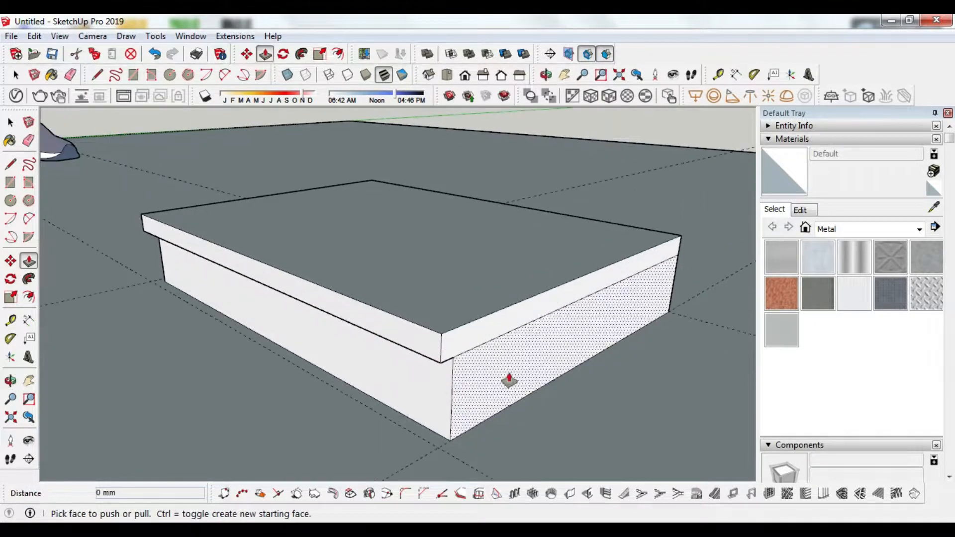
mouse_move(518, 363)
mouse_down()
mouse_move(539, 362)
mouse_move(524, 377)
mouse_up()
double_click(524, 374)
drag(357, 361, 647, 354)
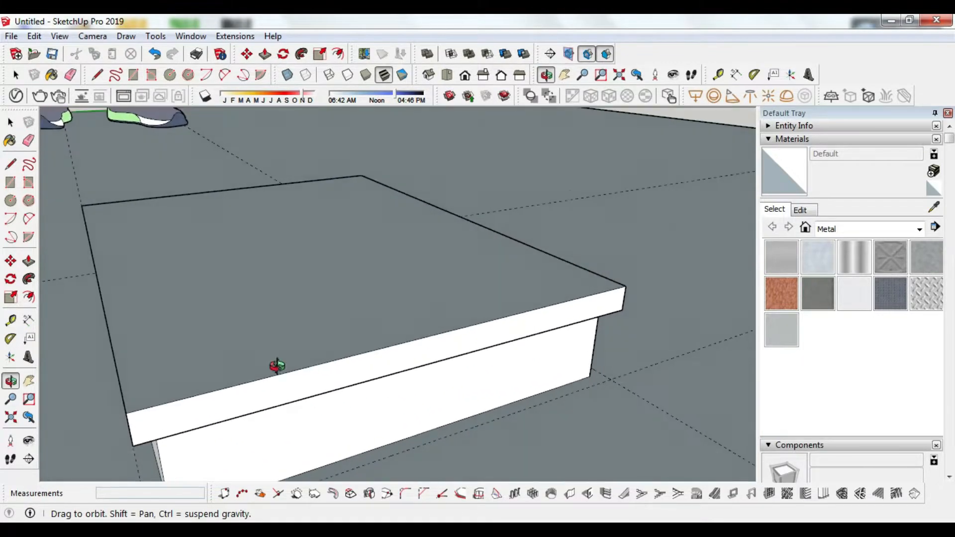
drag(277, 367, 522, 318)
scroll(522, 319, down, 2)
scroll(183, 413, up, 2)
drag(439, 312, 420, 341)
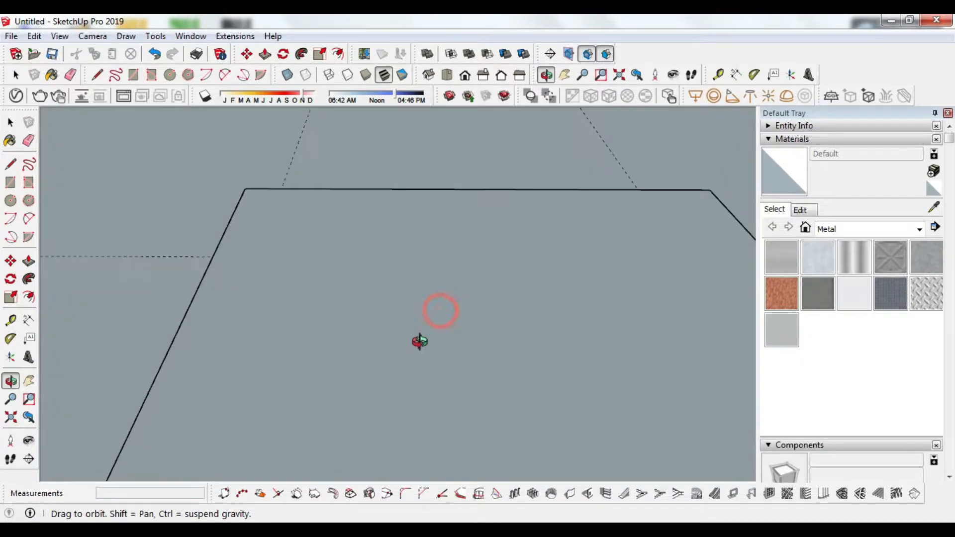
scroll(420, 344, down, 1)
drag(361, 442, 382, 356)
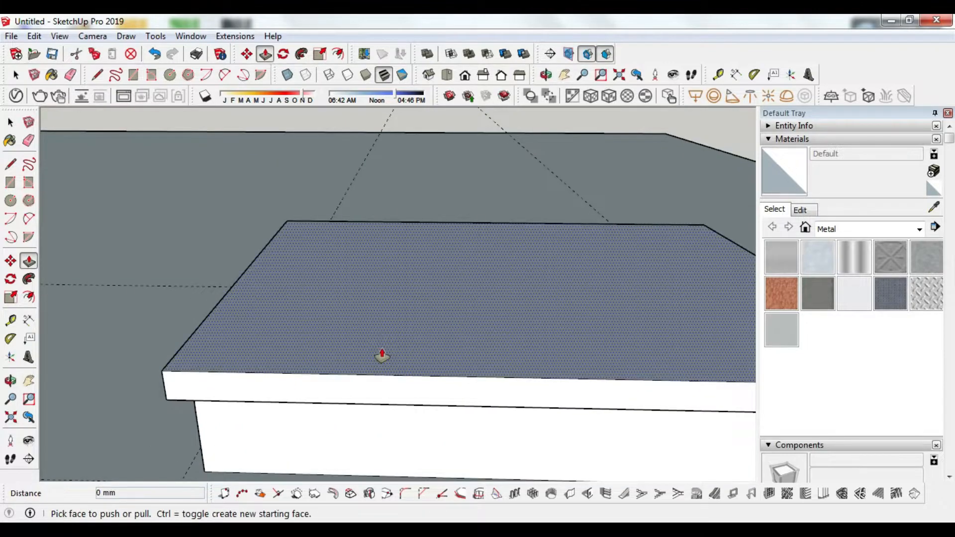
click(529, 407)
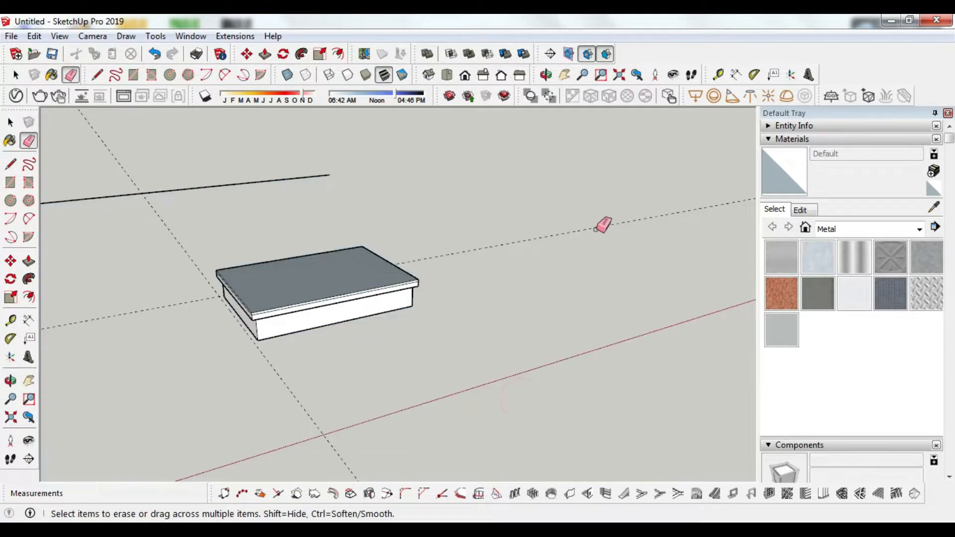
Step: Offset a thin 5 mm rim inside the slab's top face
scroll(469, 276, down, 3)
scroll(132, 395, up, 3)
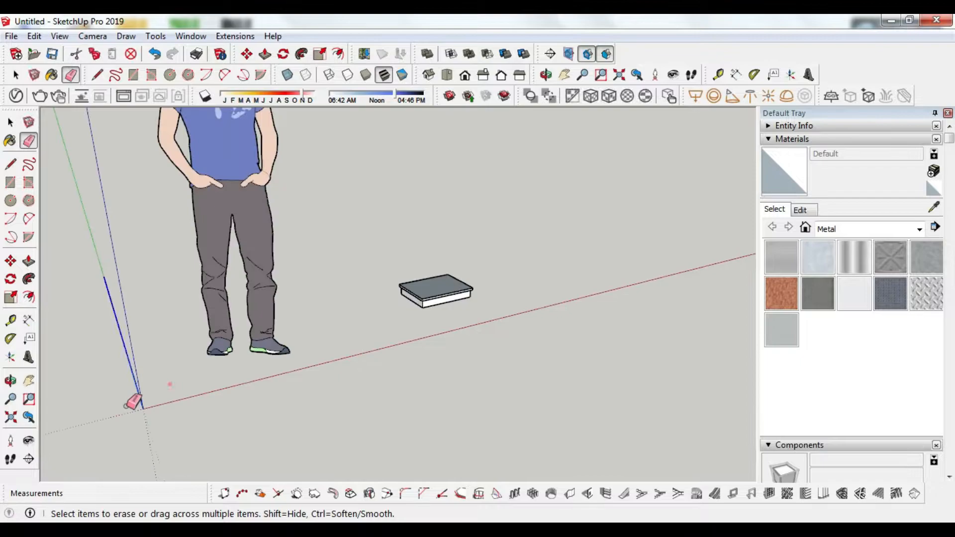
scroll(512, 269, up, 2)
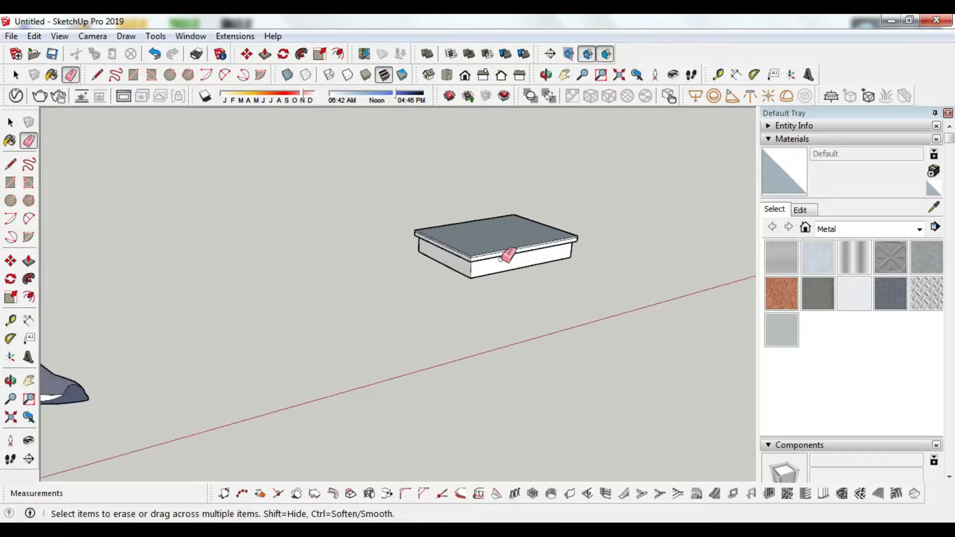
scroll(508, 255, up, 3)
drag(509, 249, 403, 363)
scroll(381, 352, up, 3)
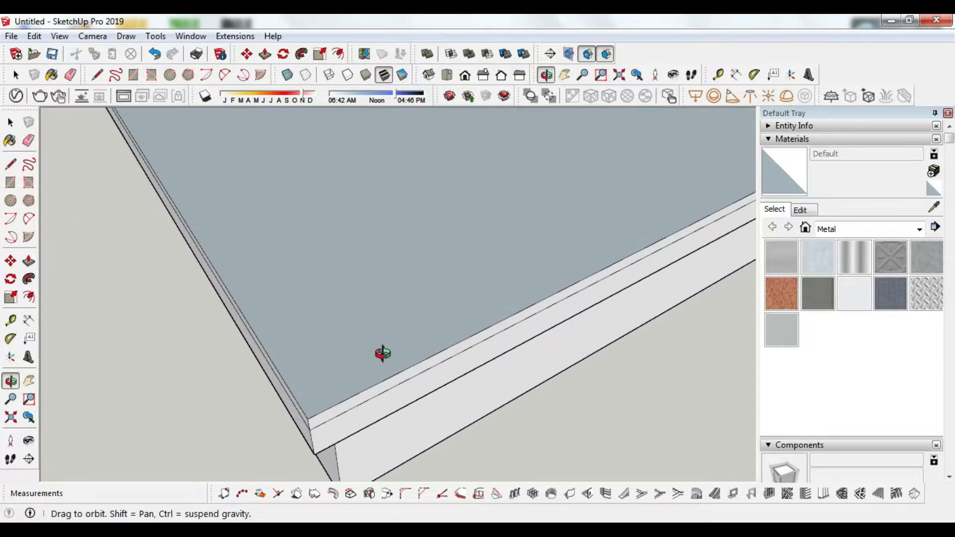
key(f)
click(374, 384)
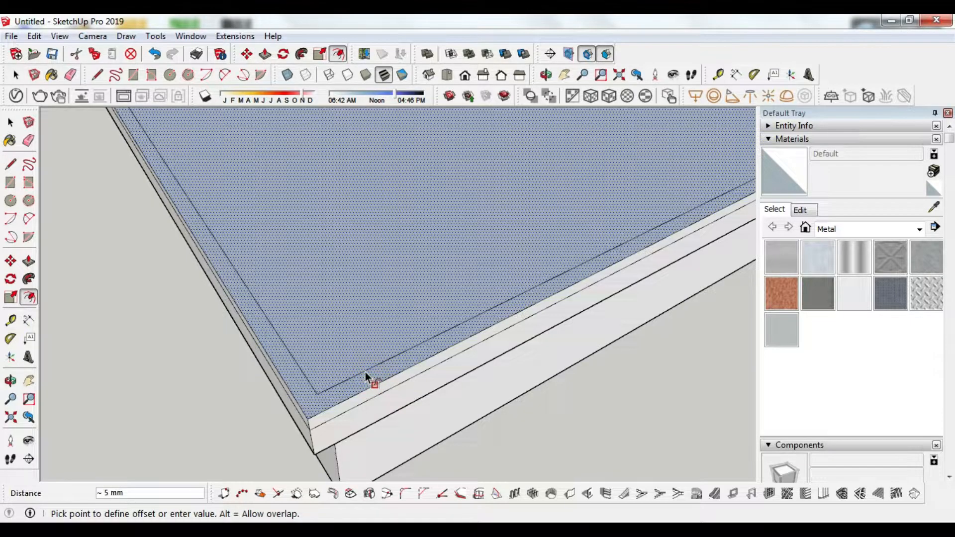
text(5)
key(Return)
scroll(373, 383, down, 1)
scroll(314, 427, up, 3)
Step: Offset again from the front edge to draw a large inset rectangle on the top
key(l)
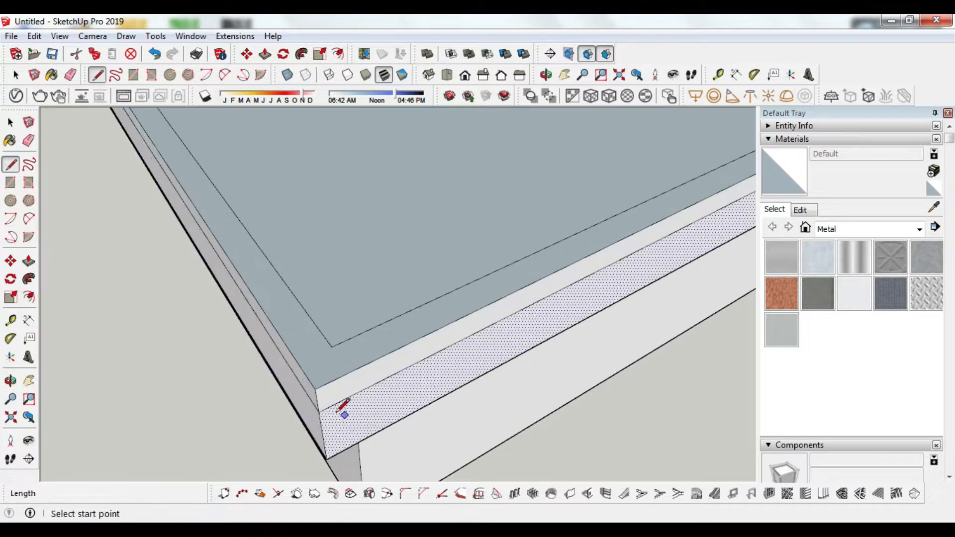
scroll(301, 413, down, 3)
drag(301, 413, 401, 401)
key(f)
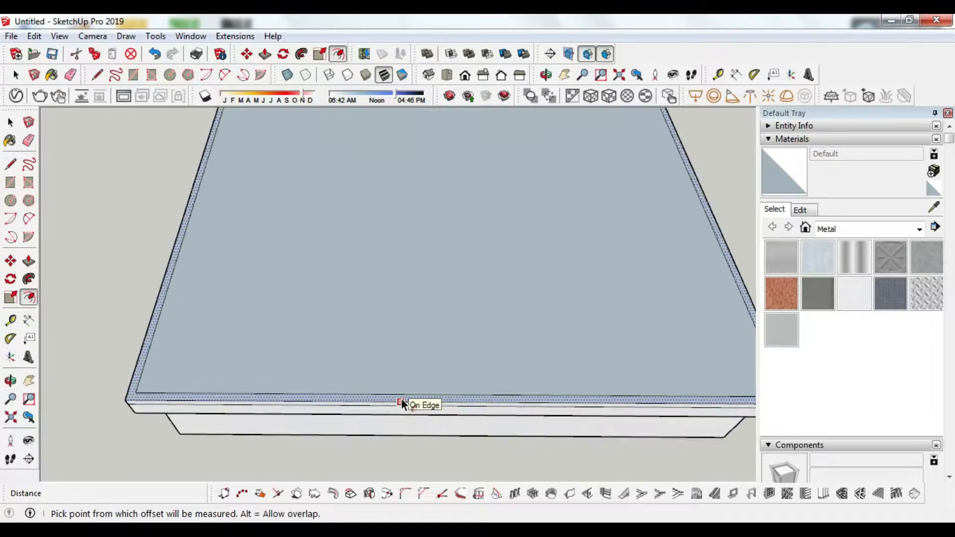
scroll(401, 402, up, 3)
click(401, 403)
scroll(402, 403, down, 2)
click(401, 401)
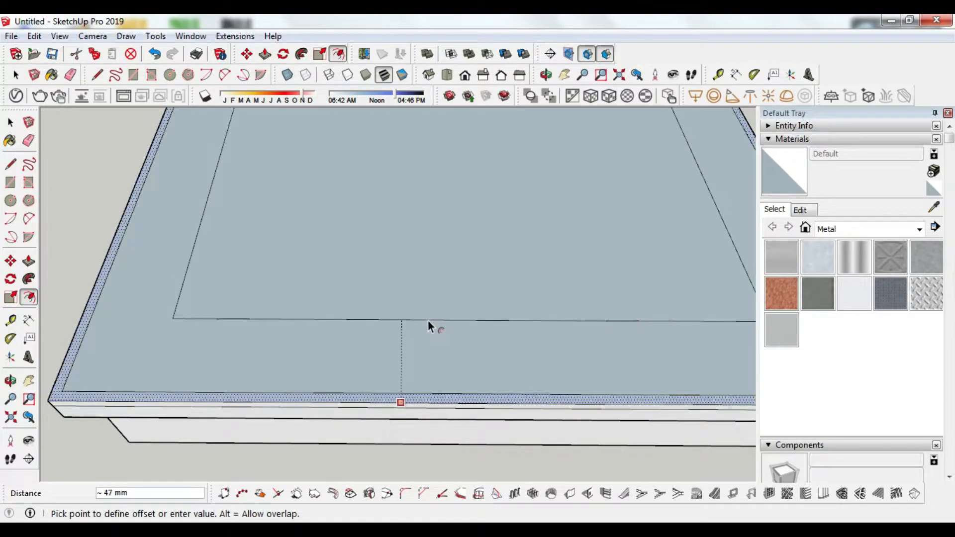
click(427, 325)
scroll(452, 390, down, 5)
Step: Erase the short stray edge at the slab's front-right corner
key(o)
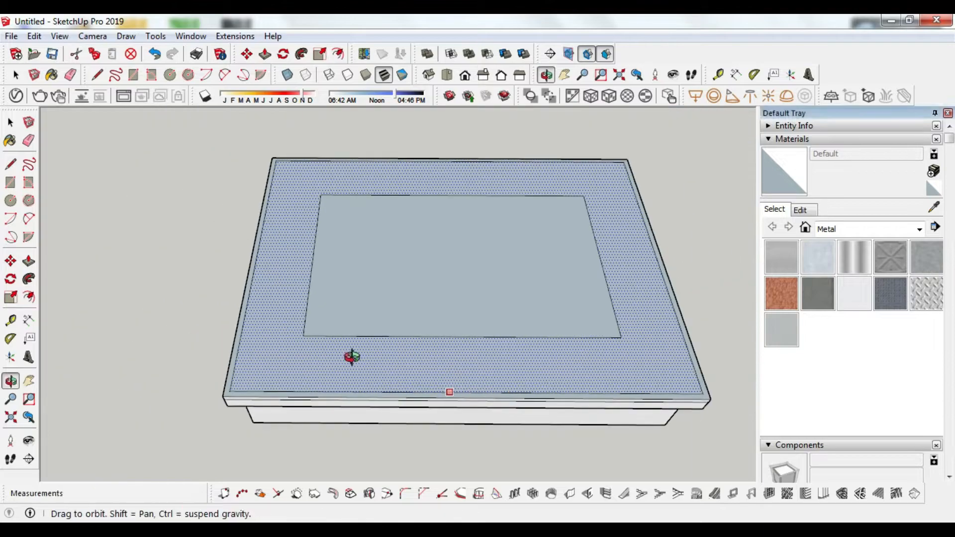
drag(293, 346, 479, 372)
scroll(457, 376, up, 2)
drag(458, 412, 448, 378)
scroll(531, 446, up, 7)
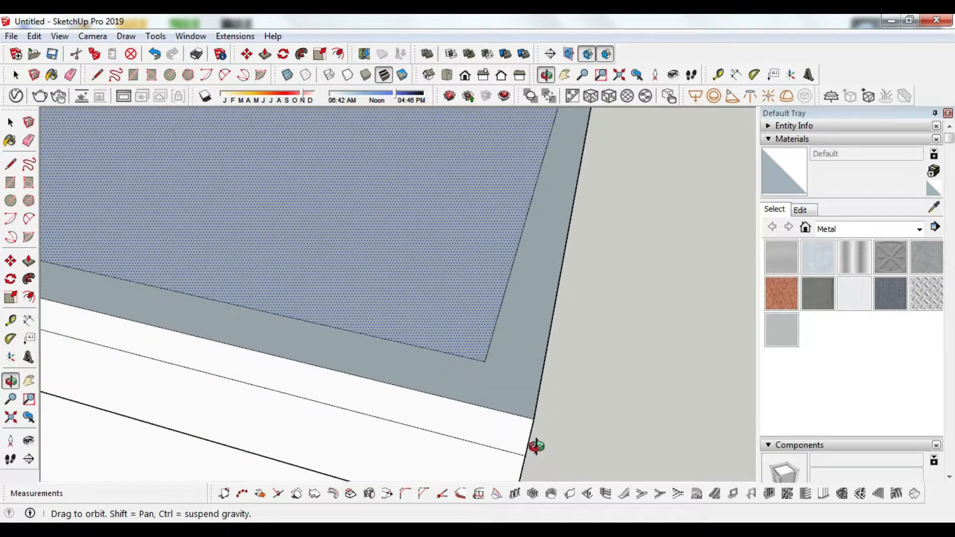
drag(491, 448, 543, 432)
key(e)
key(space)
click(562, 393)
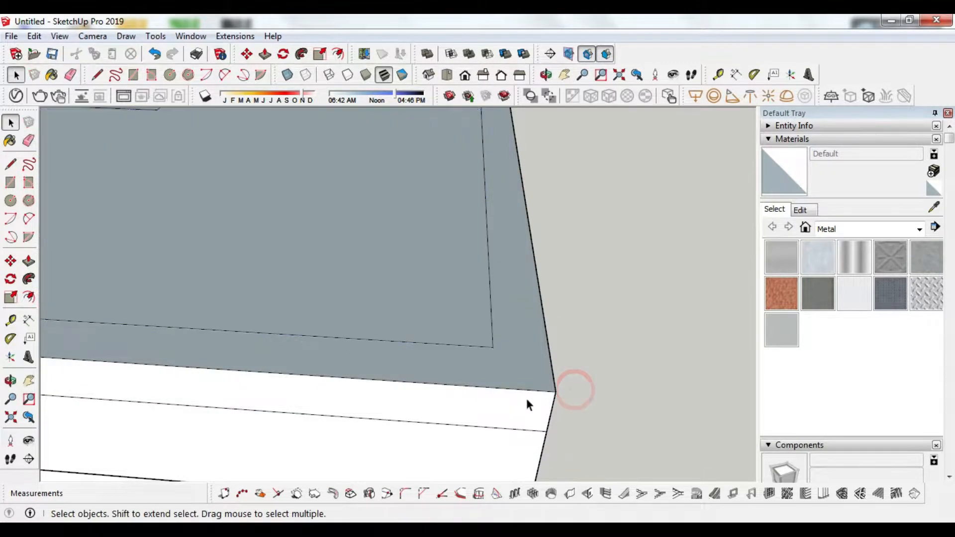
key(e)
click(549, 397)
drag(559, 393, 551, 413)
scroll(546, 441, down, 8)
Step: Window-select the whole base and move it left along the red axis
key(o)
mouse_move(397, 399)
mouse_down()
mouse_move(561, 413)
mouse_move(647, 359)
mouse_up()
key(space)
drag(448, 294, 667, 428)
key(m)
click(584, 389)
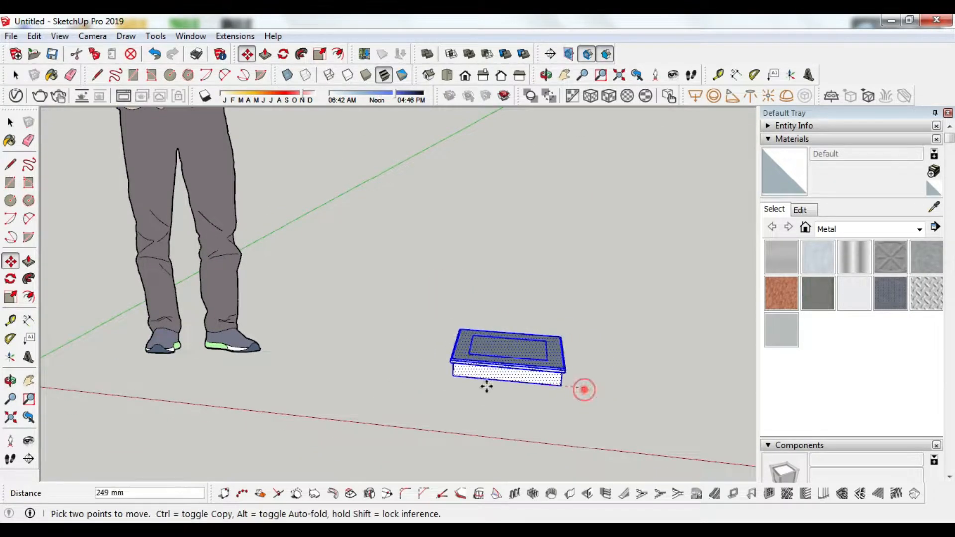
click(427, 373)
scroll(424, 379, up, 3)
Step: Start pulling the inset rectangle upward into a block
key(o)
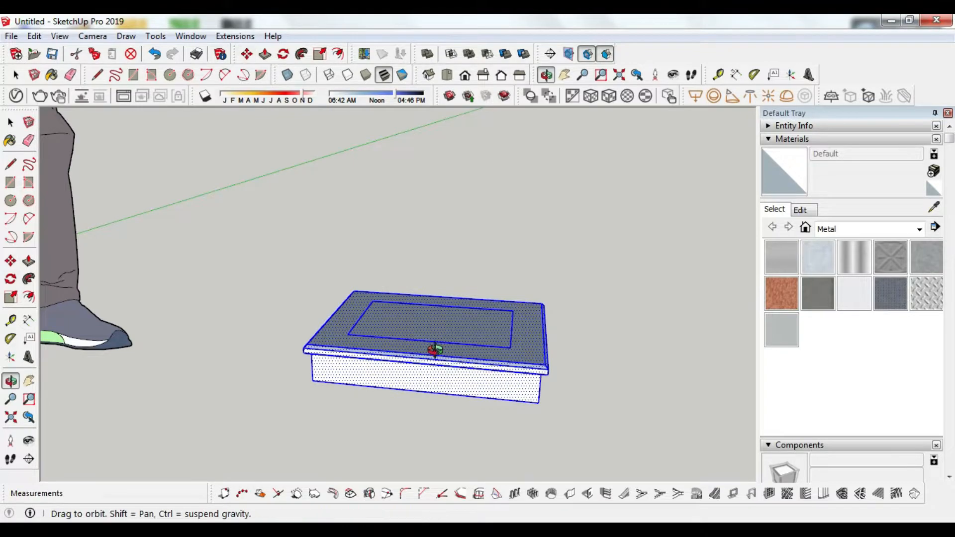
drag(433, 347, 499, 344)
scroll(365, 352, up, 5)
key(p)
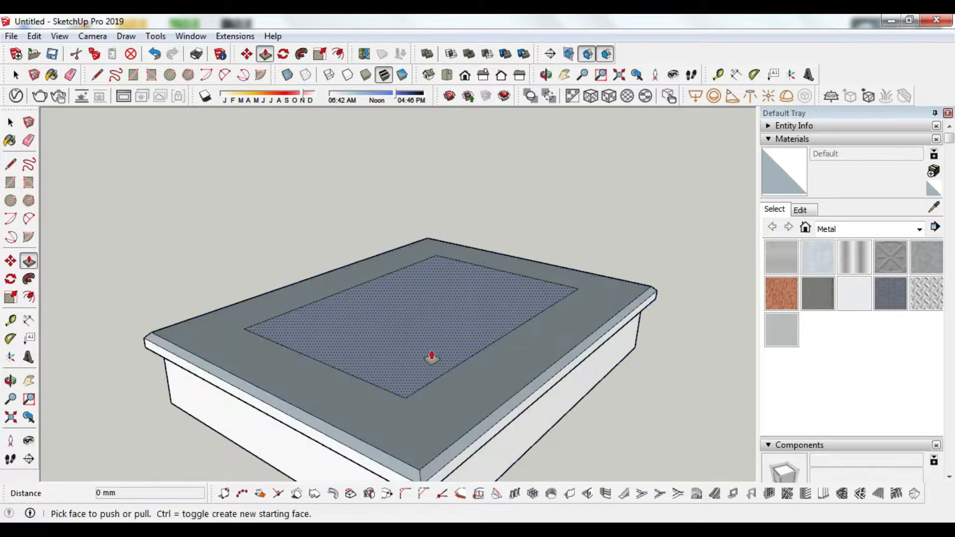
click(432, 357)
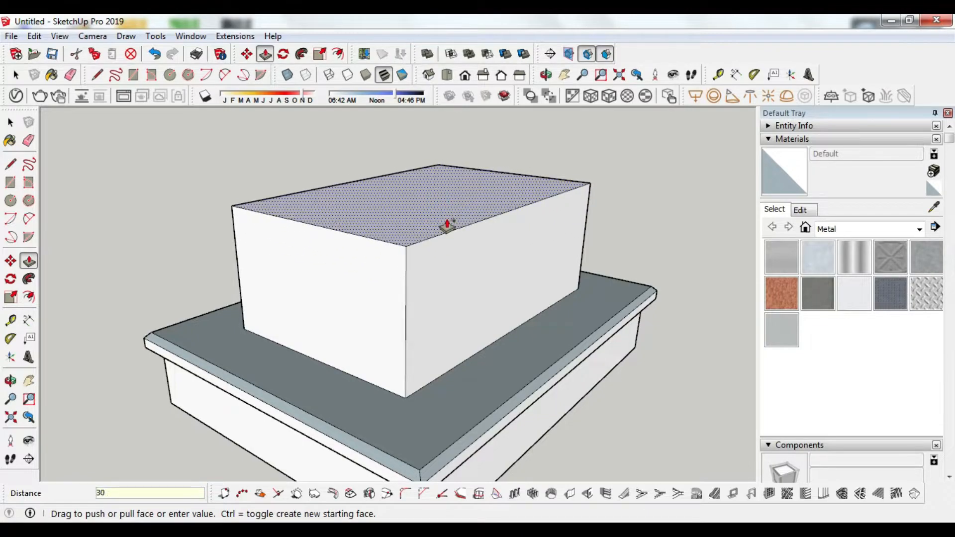
Step: Raise the headstone to 130 mm and place a 44 mm guide above its base
key(Return)
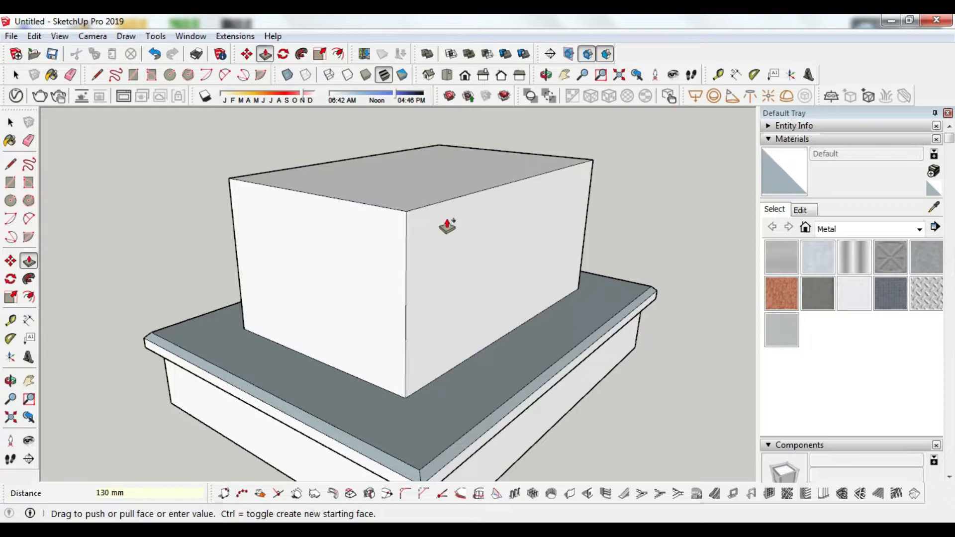
key(t)
scroll(448, 336, up, 2)
click(463, 387)
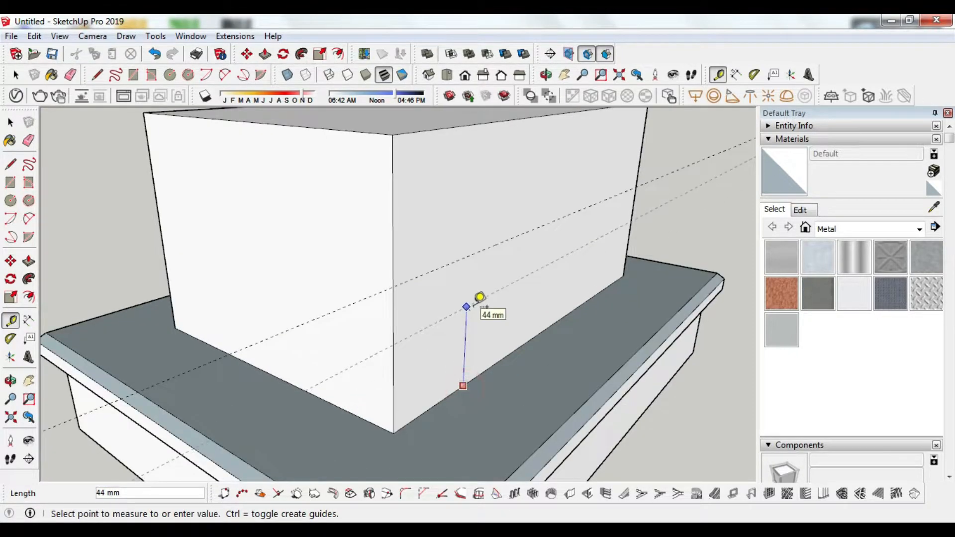
click(480, 297)
key(l)
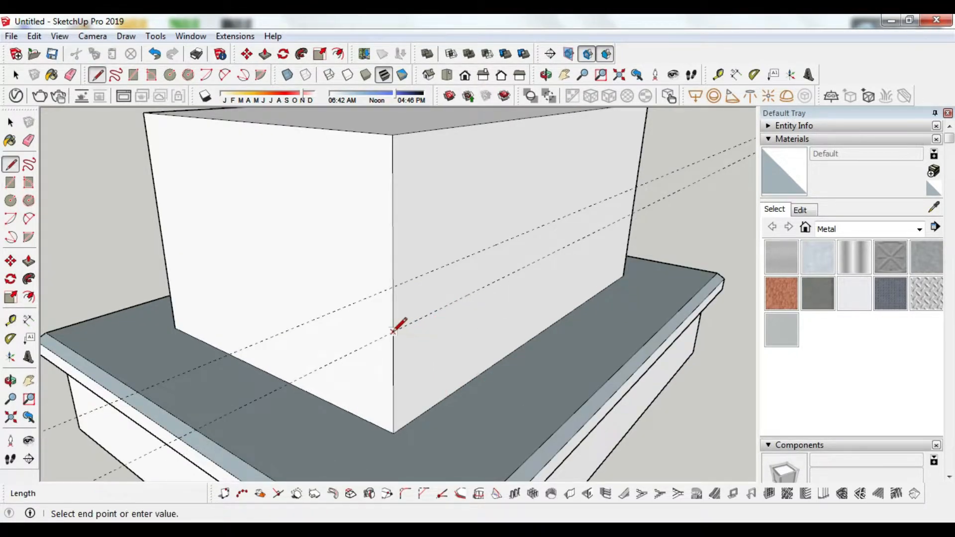
click(393, 329)
scroll(393, 330, down, 2)
Step: Push the headstone's top face down 10 mm
key(p)
click(420, 245)
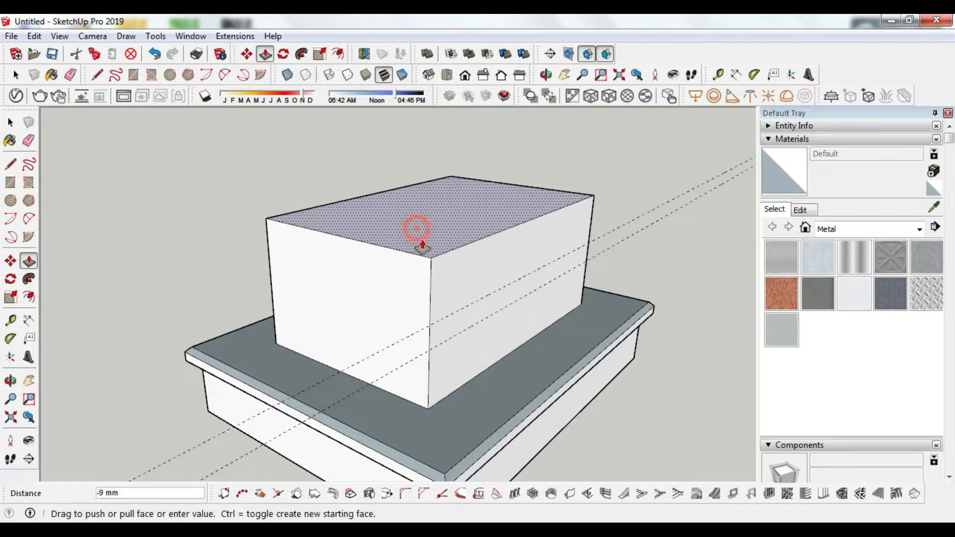
text(10)
key(Return)
Step: Draw the diagonal slope line, push the wedge through, and erase both guides
key(l)
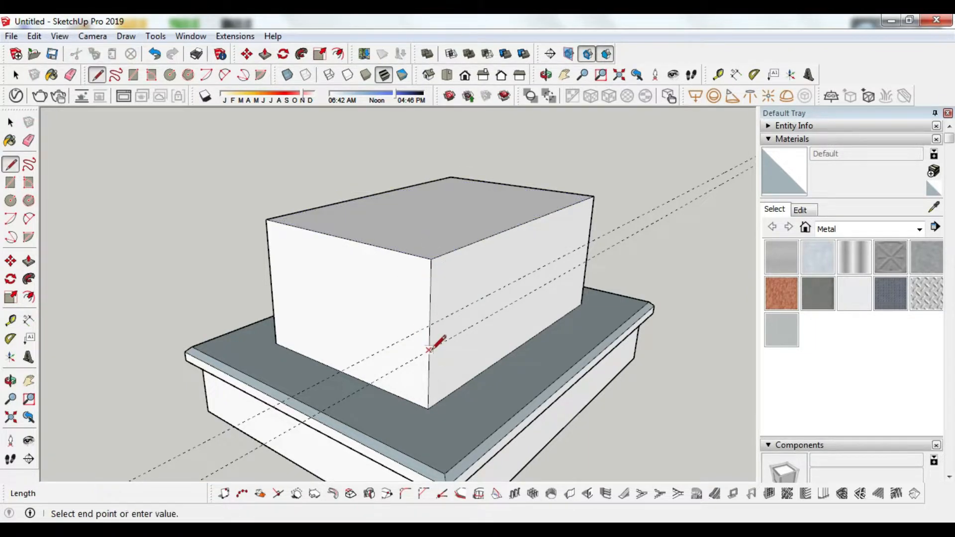
key(p)
click(405, 294)
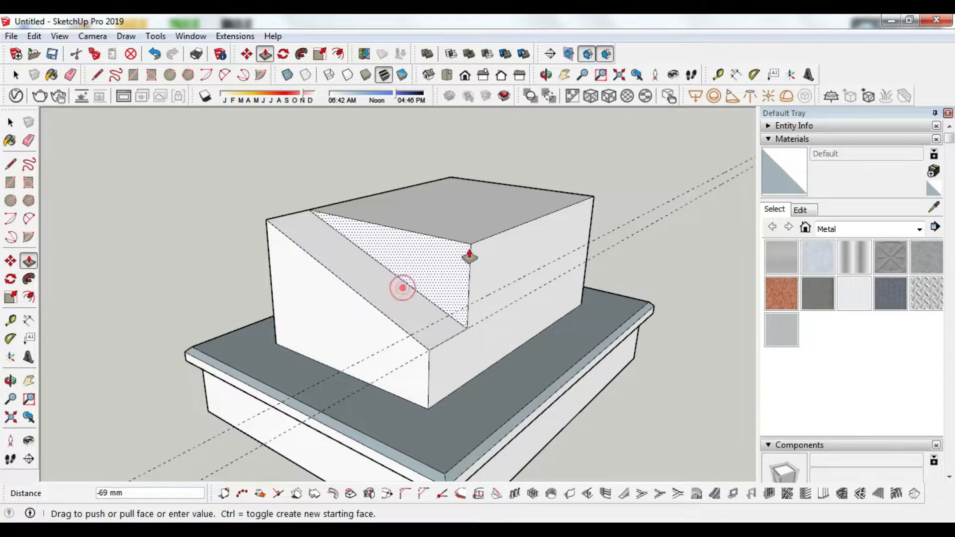
click(578, 203)
key(e)
mouse_move(650, 224)
mouse_down()
mouse_move(646, 213)
mouse_move(632, 260)
mouse_up()
scroll(455, 304, up, 2)
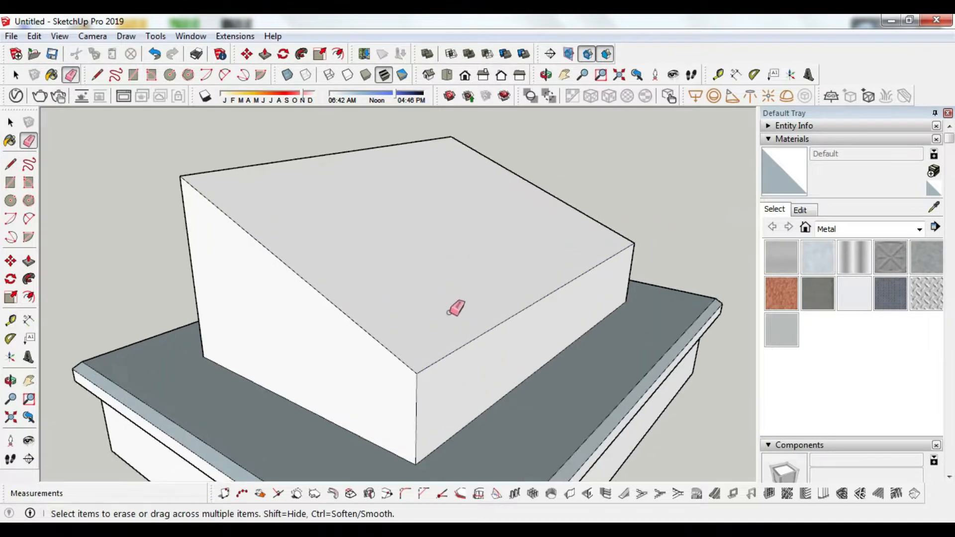
Step: Pull the sloped top up 17 mm into a lid and push its edge face out 4 mm
key(p)
click(448, 313)
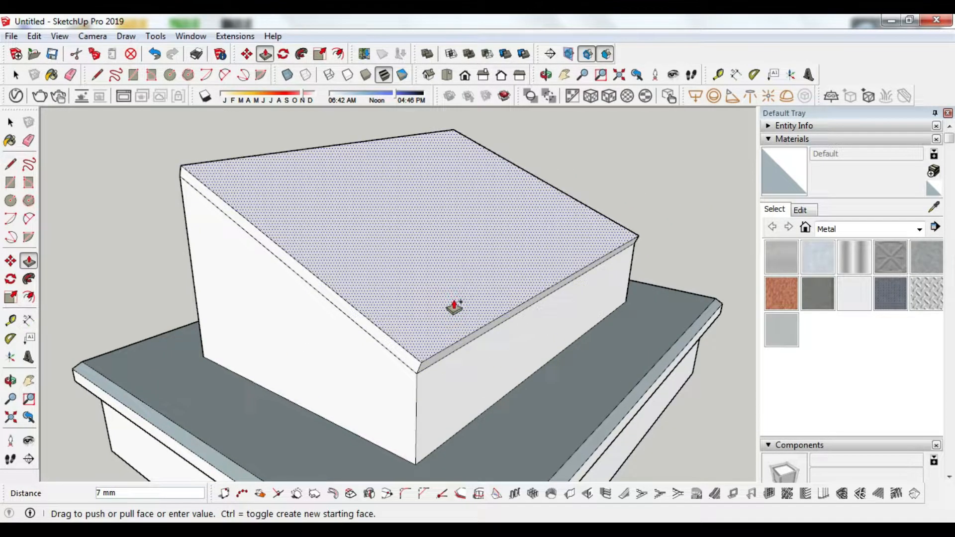
click(454, 308)
key(o)
drag(450, 306, 392, 337)
scroll(392, 337, up, 3)
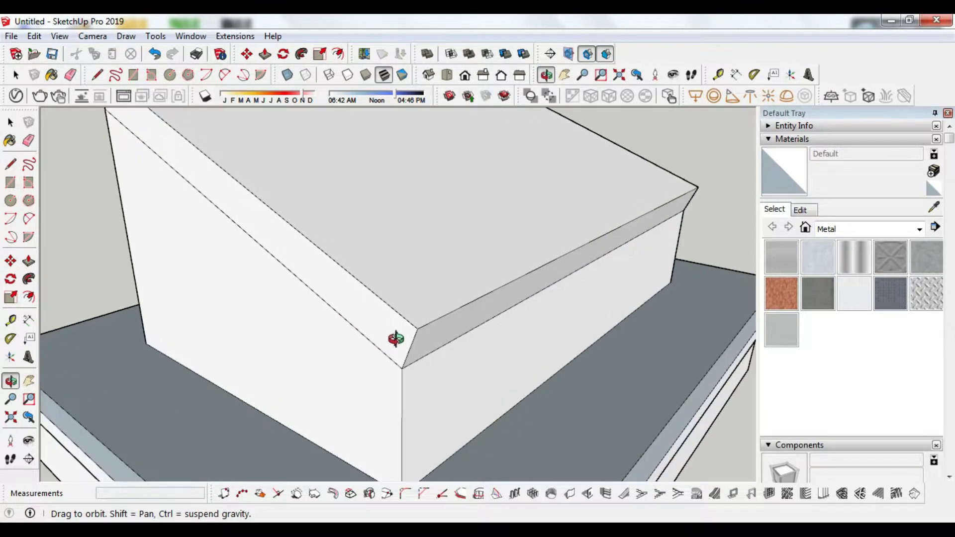
key(p)
click(394, 342)
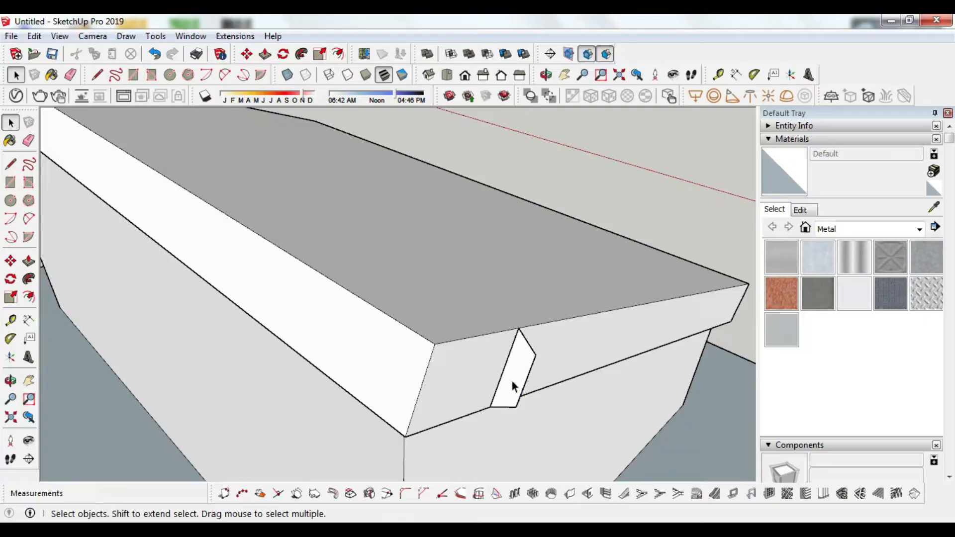
Step: Move the small trim profile to the lid corner and sweep it around the edge with Follow Me
click(534, 356)
scroll(540, 358, up, 3)
key(m)
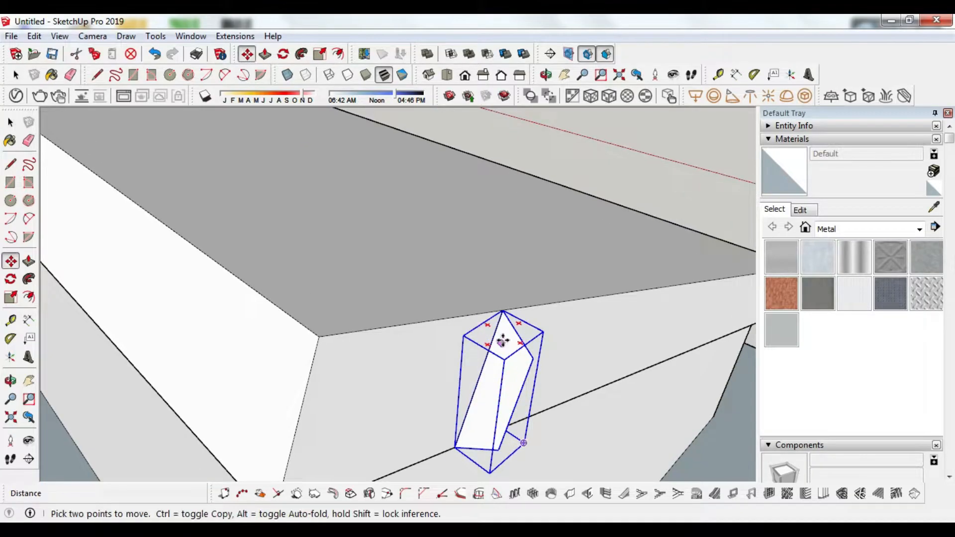
click(503, 311)
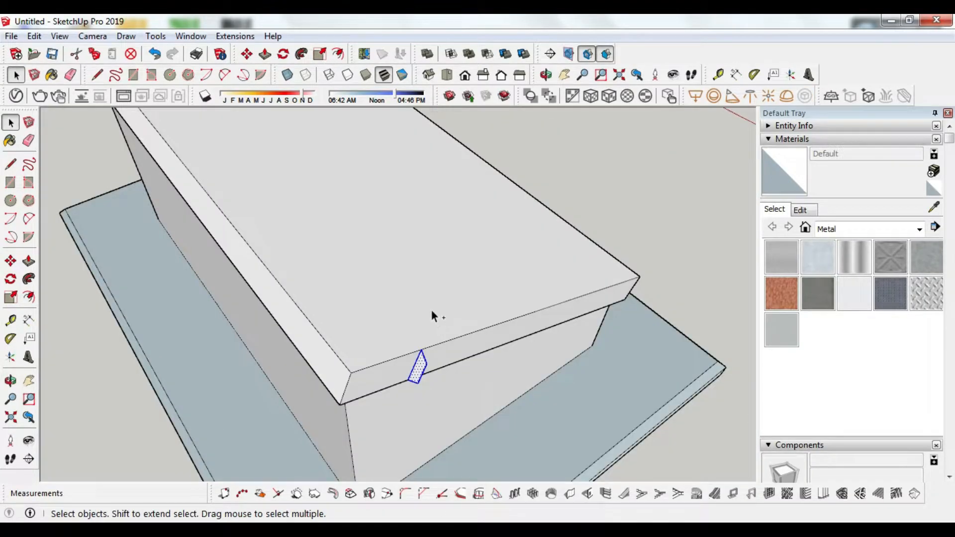
click(431, 310)
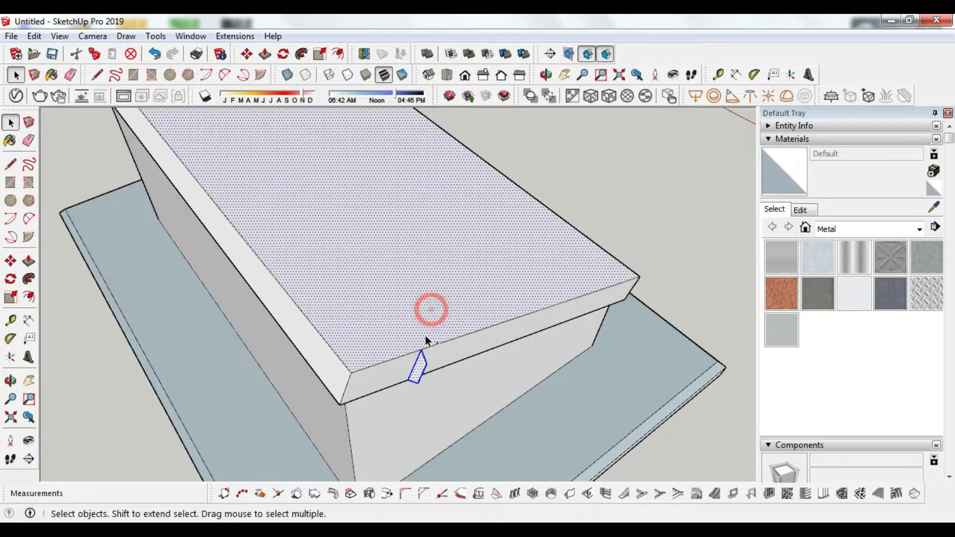
click(29, 279)
click(418, 368)
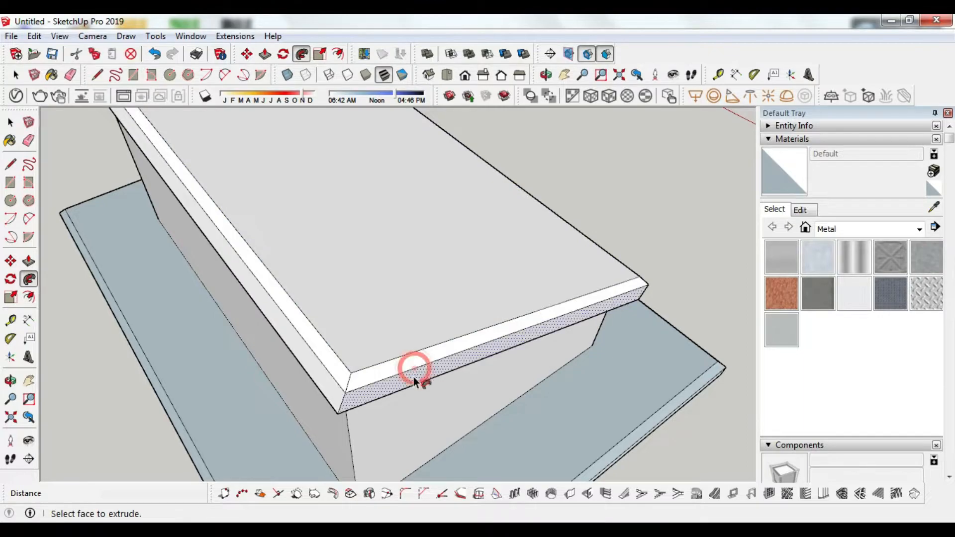
key(o)
drag(359, 376, 417, 356)
scroll(417, 357, down, 5)
drag(391, 428, 552, 381)
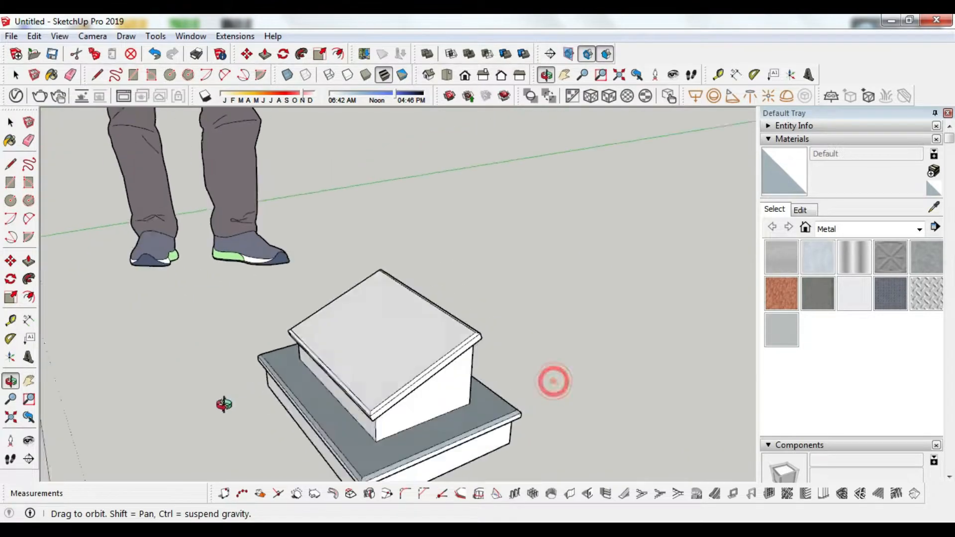
Step: Import the Black Galaxy.jpg image and place it left of the stepped headstone
scroll(398, 402, up, 5)
drag(398, 402, 315, 379)
key(t)
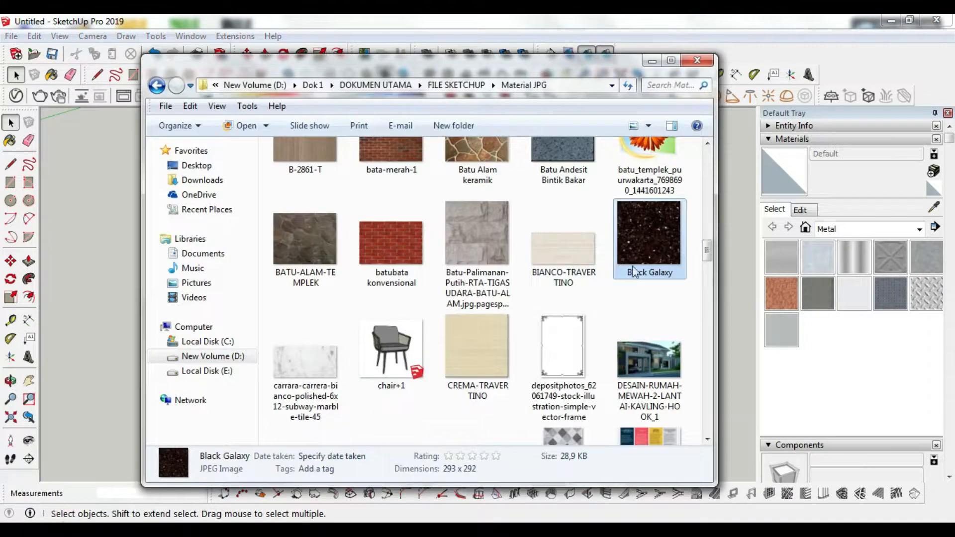
mouse_move(633, 271)
mouse_down()
mouse_move(557, 264)
mouse_move(70, 363)
mouse_up()
key(s)
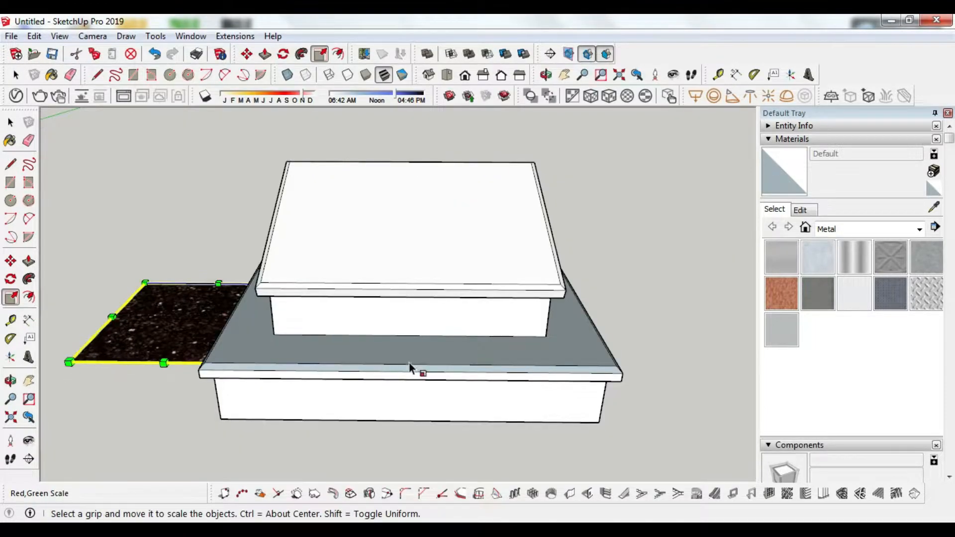
scroll(299, 383, up, 5)
scroll(470, 409, down, 1)
key(m)
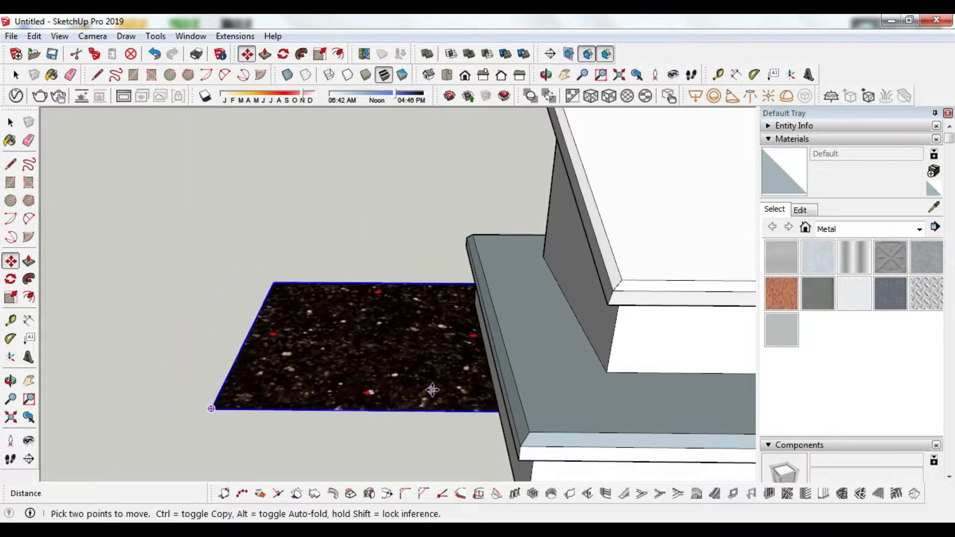
click(433, 392)
scroll(427, 392, down, 5)
click(338, 396)
scroll(337, 396, up, 6)
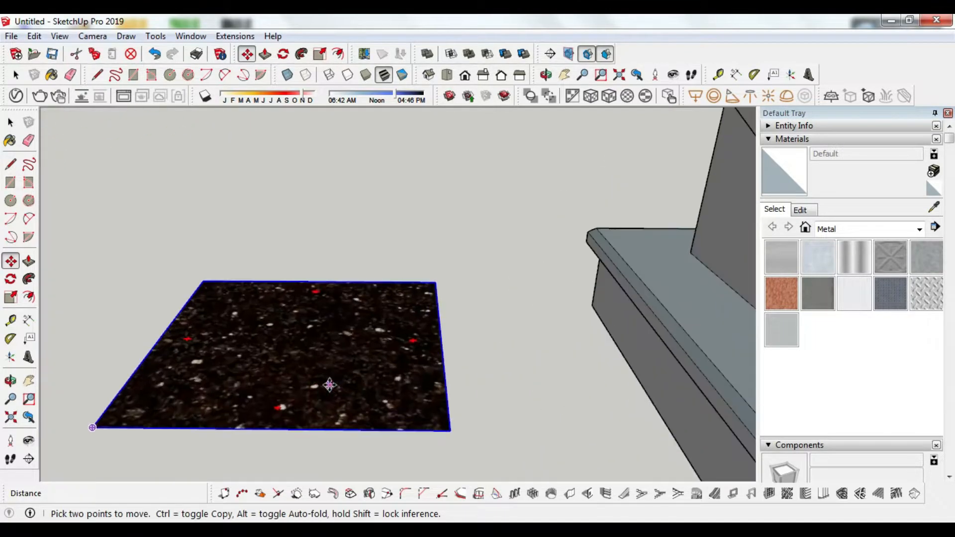
scroll(271, 354, down, 2)
Step: Apply the image as Black Galaxy material, delete the image, and open the material's Edit settings
key(space)
right_click(404, 376)
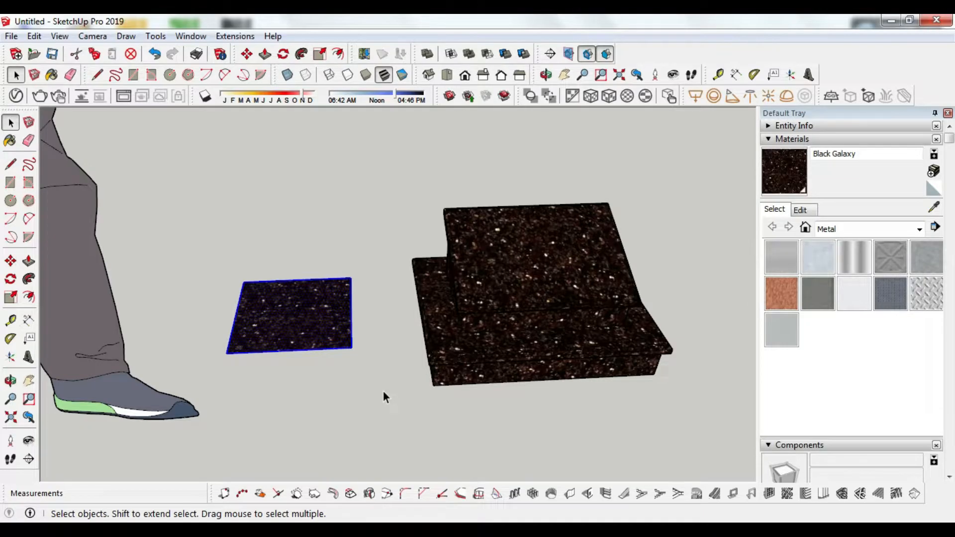
key(Delete)
scroll(561, 321, up, 4)
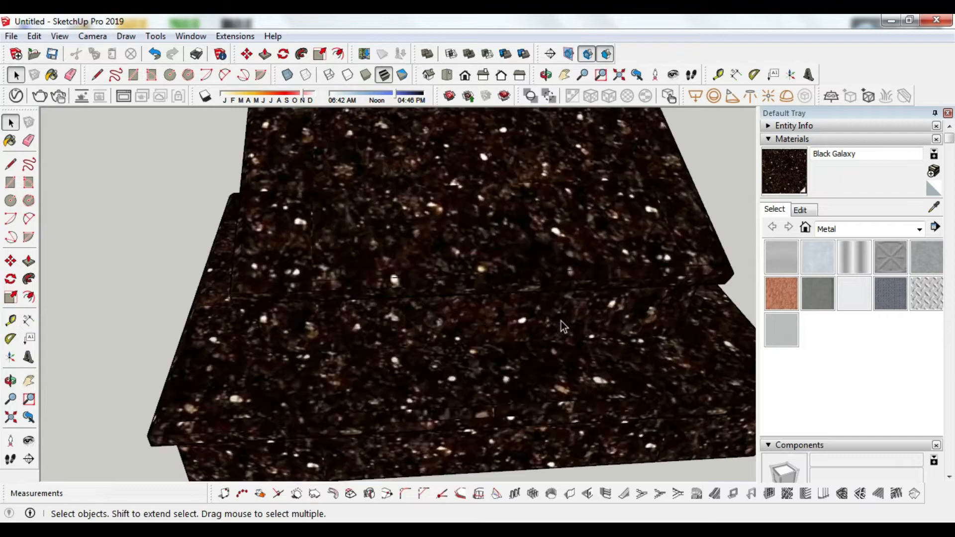
scroll(479, 249, down, 2)
click(802, 211)
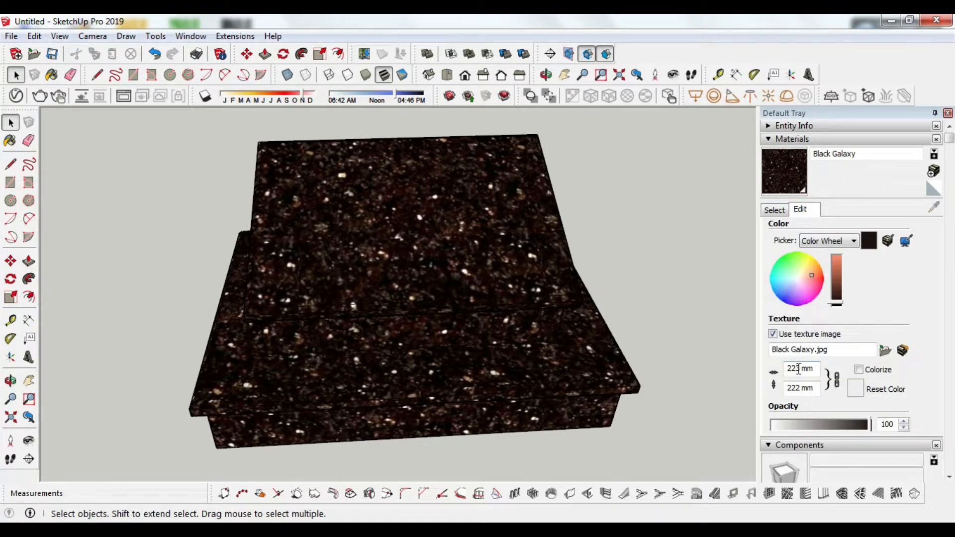
Step: Set the granite texture width to 100 mm in the material editor
drag(799, 370, 788, 370)
text(1)
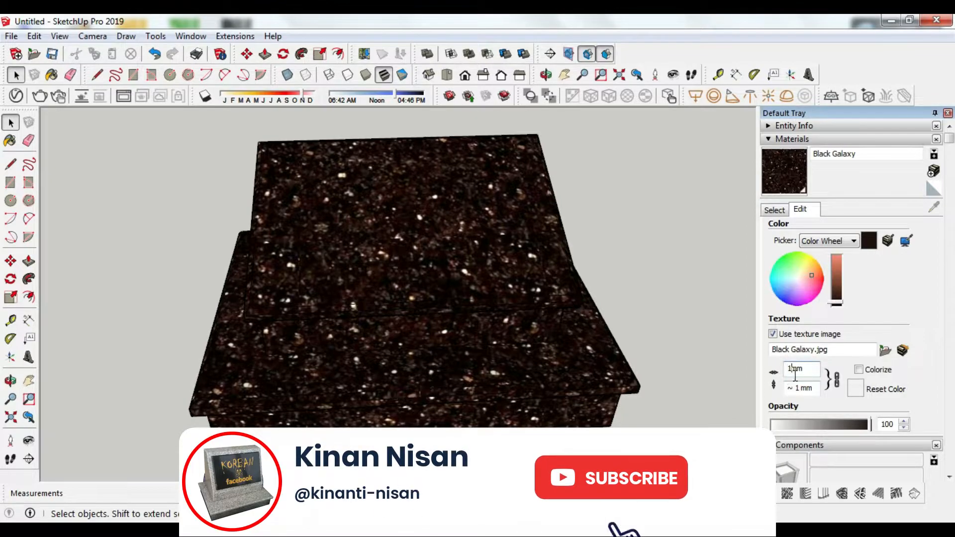
text(00)
click(693, 311)
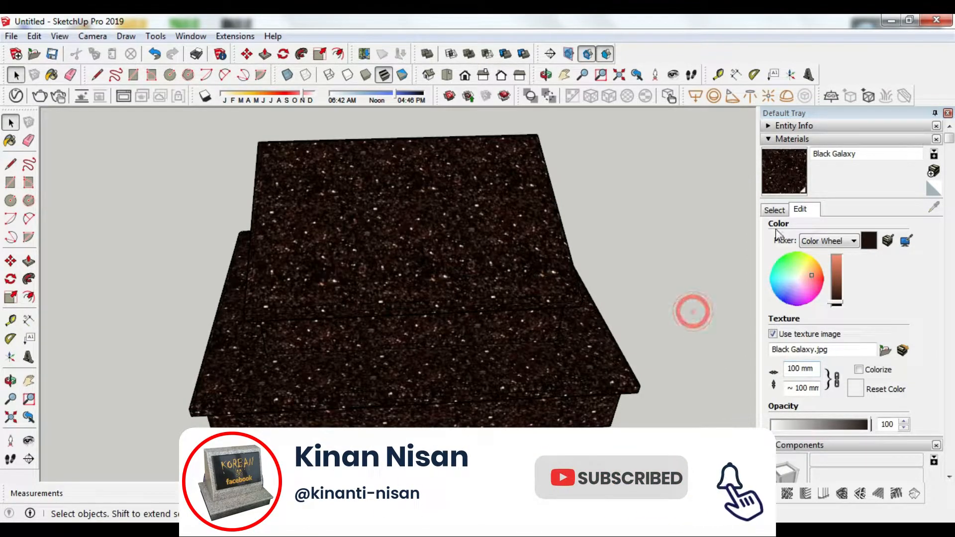
click(775, 211)
Step: Draw a large ground rectangle from the origin beneath the headstone
drag(384, 330, 455, 279)
scroll(457, 239, up, 3)
click(455, 278)
scroll(455, 283, down, 3)
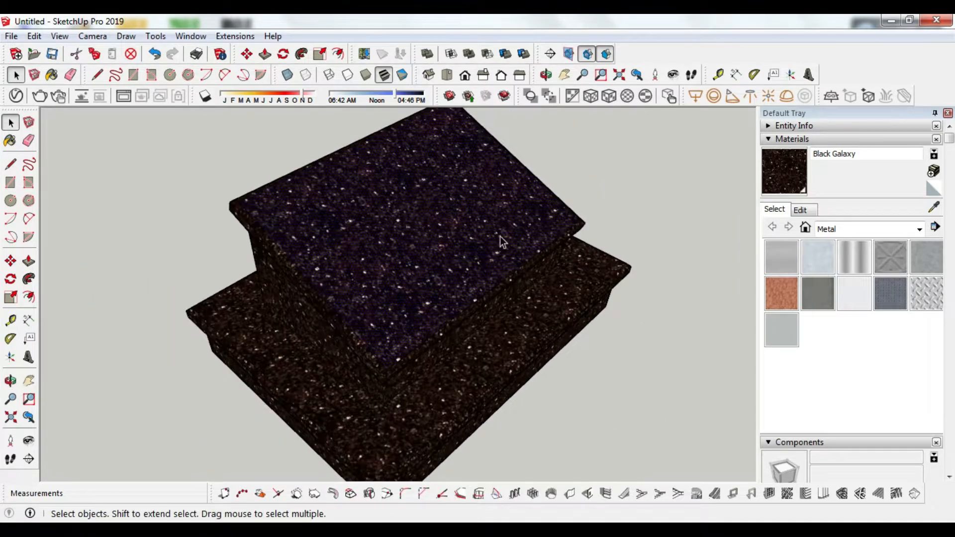
scroll(494, 231, down, 4)
drag(489, 226, 235, 354)
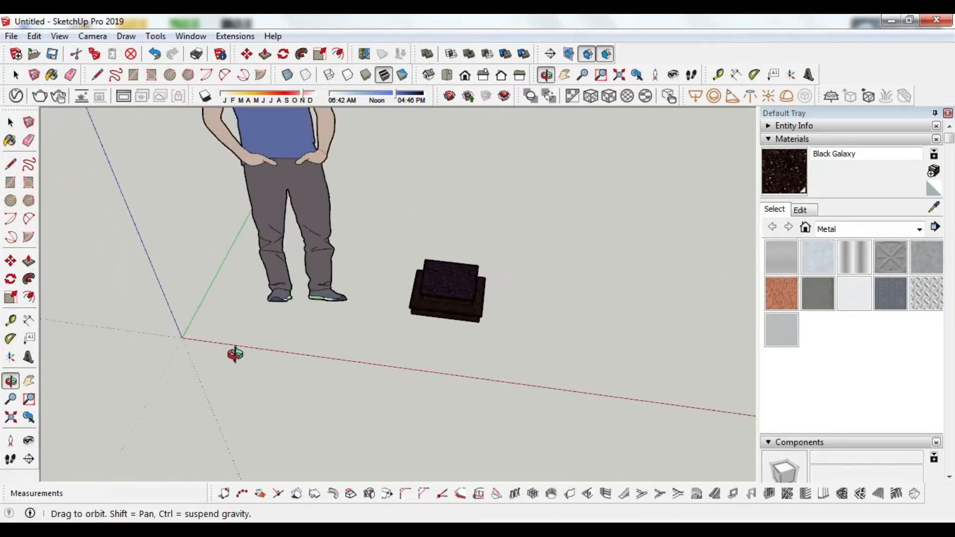
key(r)
click(182, 338)
click(616, 214)
scroll(480, 298, up, 2)
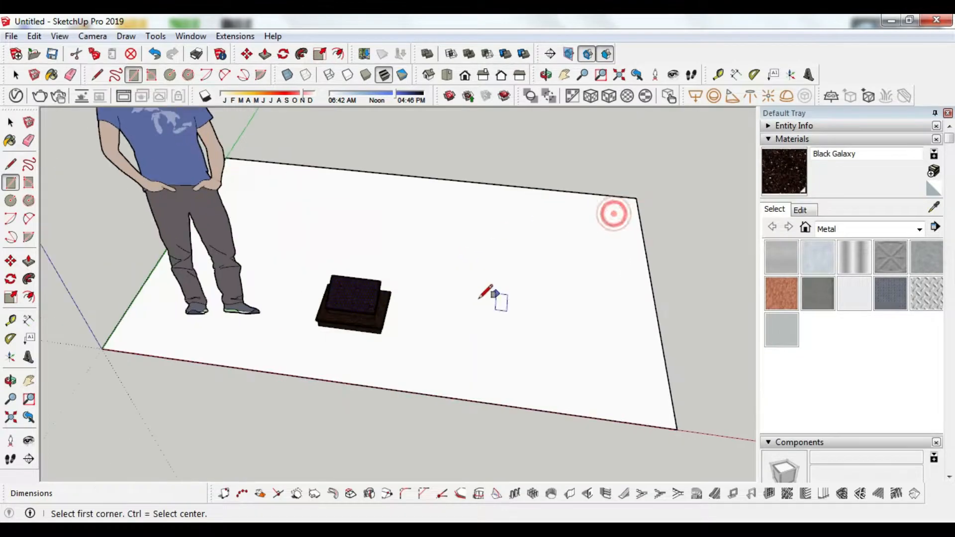
scroll(391, 299, up, 2)
key(space)
Step: Make the headstone a group and move it farther back
drag(448, 390, 448, 390)
right_click(350, 287)
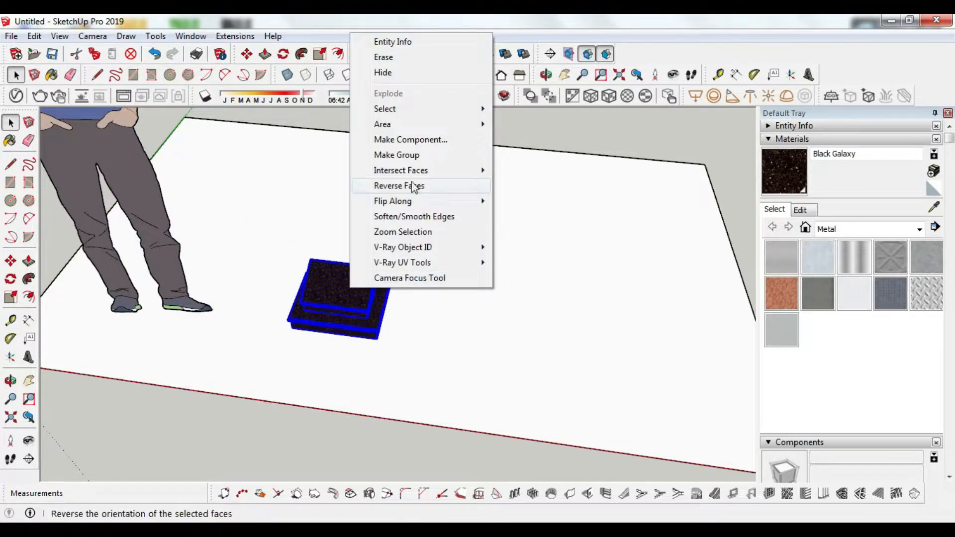
click(406, 156)
key(m)
click(485, 358)
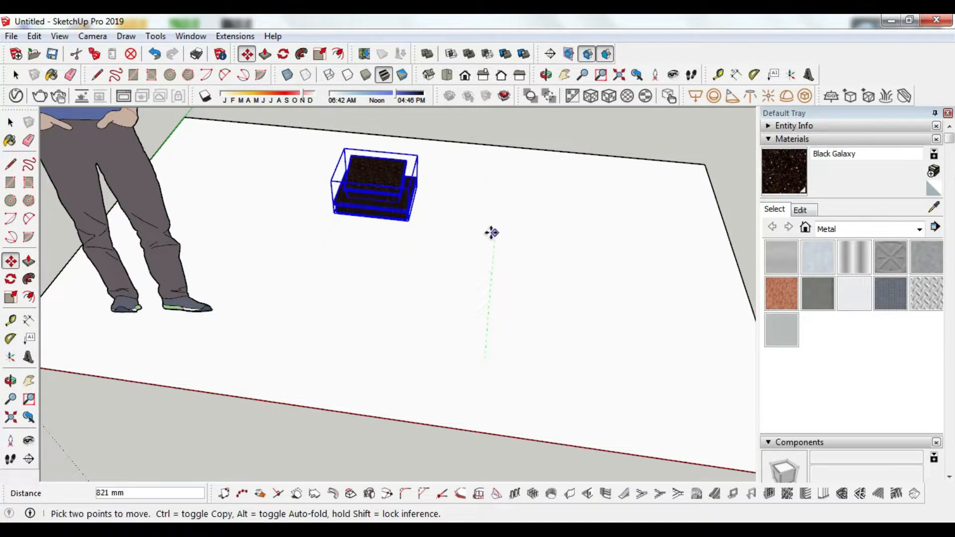
click(492, 230)
Step: Draw a 2000 × 800 mm grave plot rectangle in front of the headstone
key(r)
click(471, 193)
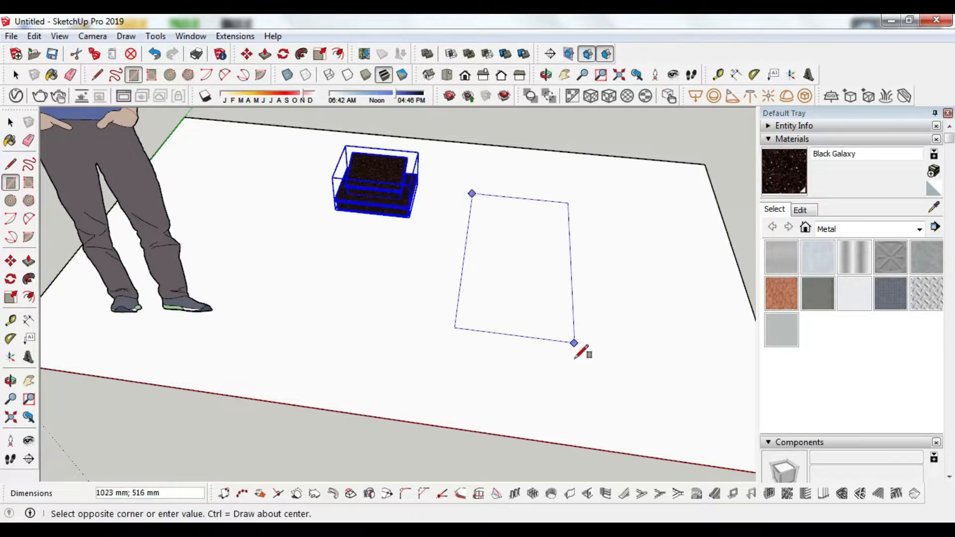
text(2000;800)
key(Return)
Step: Orbit to view the plot from above and cancel an unfinished rectangle at the origin
scroll(608, 372, down, 5)
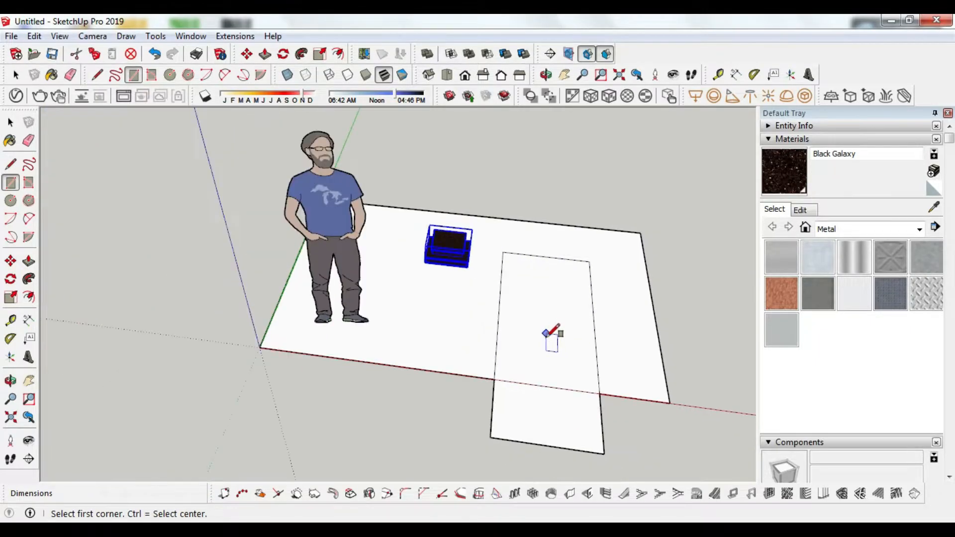
key(o)
drag(566, 384, 346, 391)
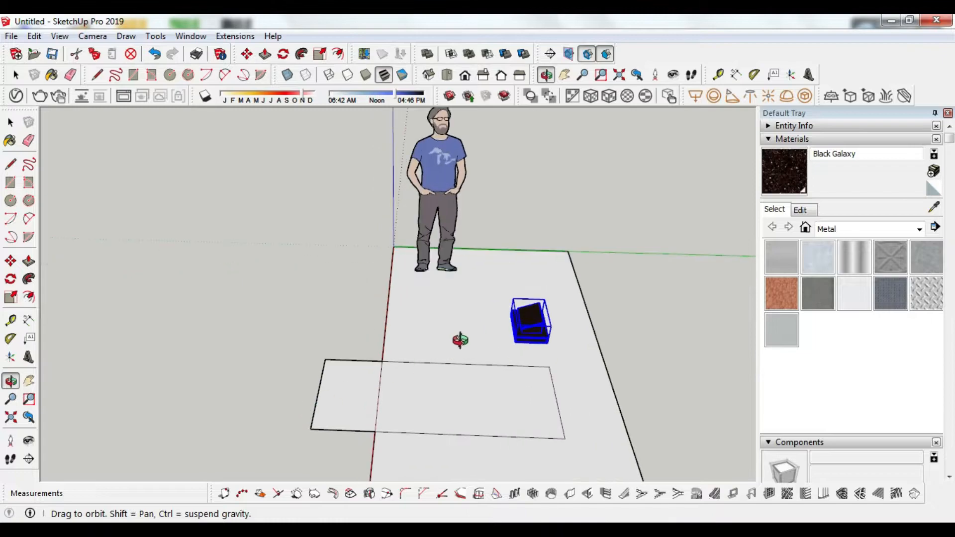
key(r)
click(393, 246)
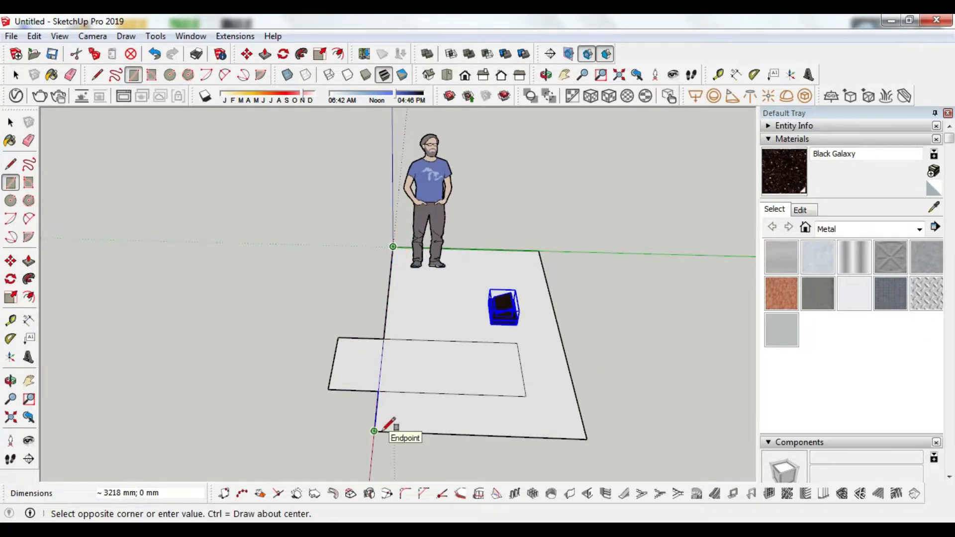
key(Escape)
scroll(373, 357, up, 2)
key(e)
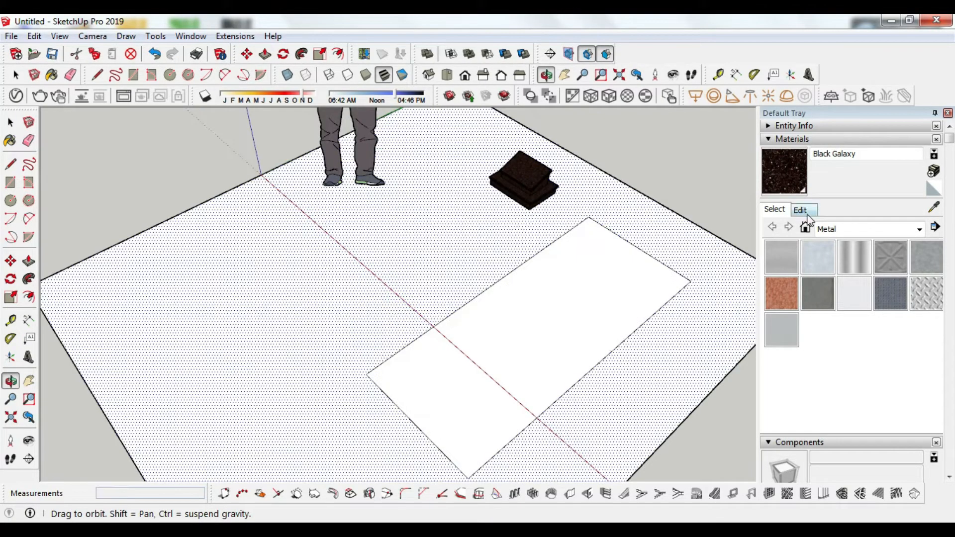
Step: Paint the ground light green grass and the plot rectangle dark green grass
click(916, 230)
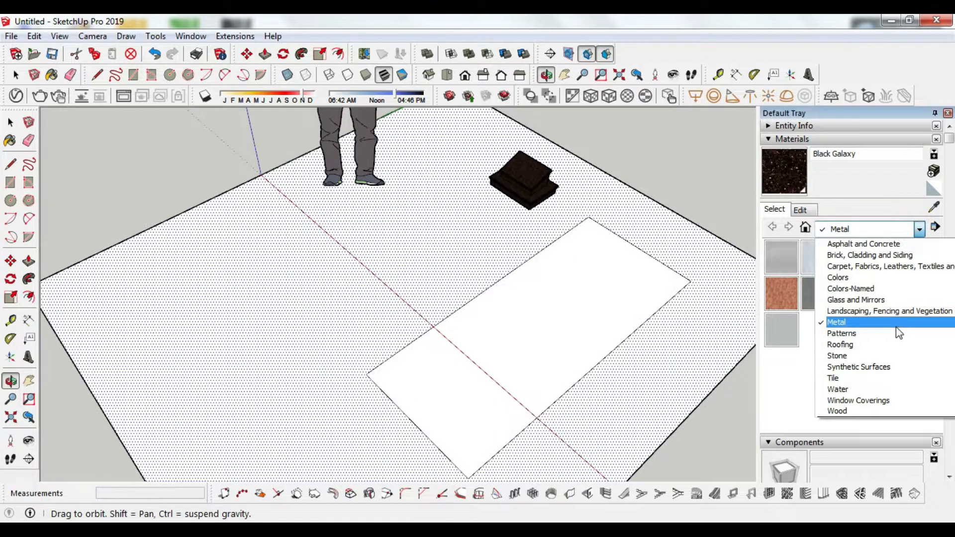
click(897, 312)
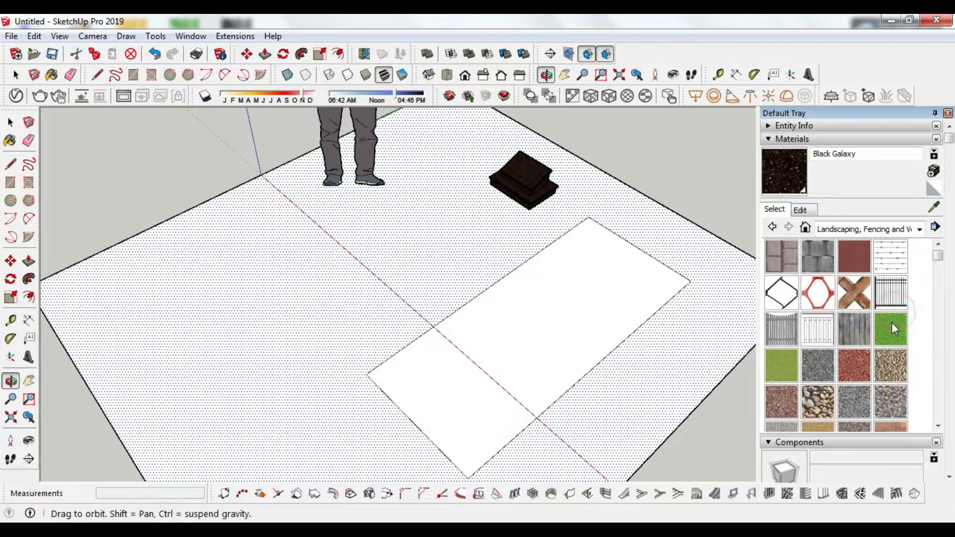
click(793, 364)
click(380, 277)
click(604, 305)
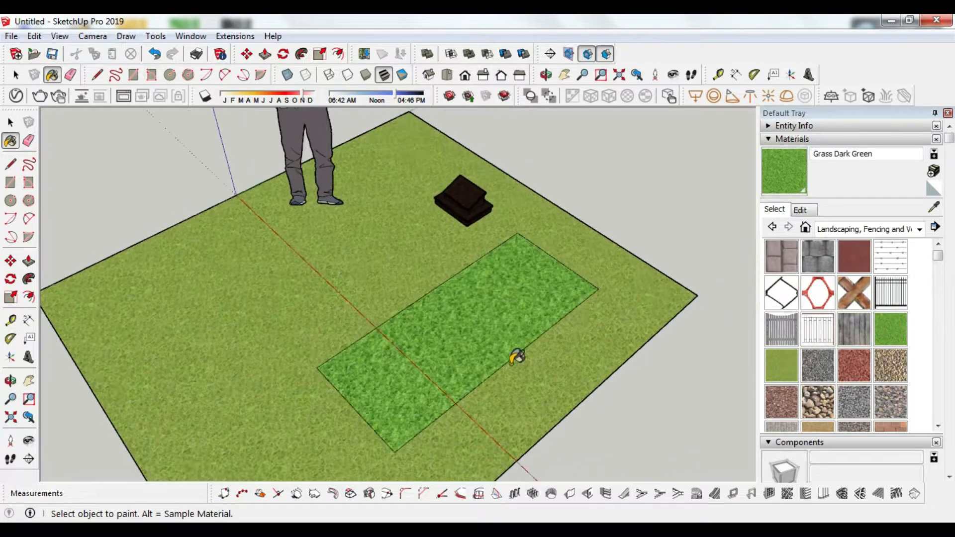
scroll(517, 361, up, 3)
Step: Push/Pull the grass plot up 150 mm into a mound
key(p)
click(463, 316)
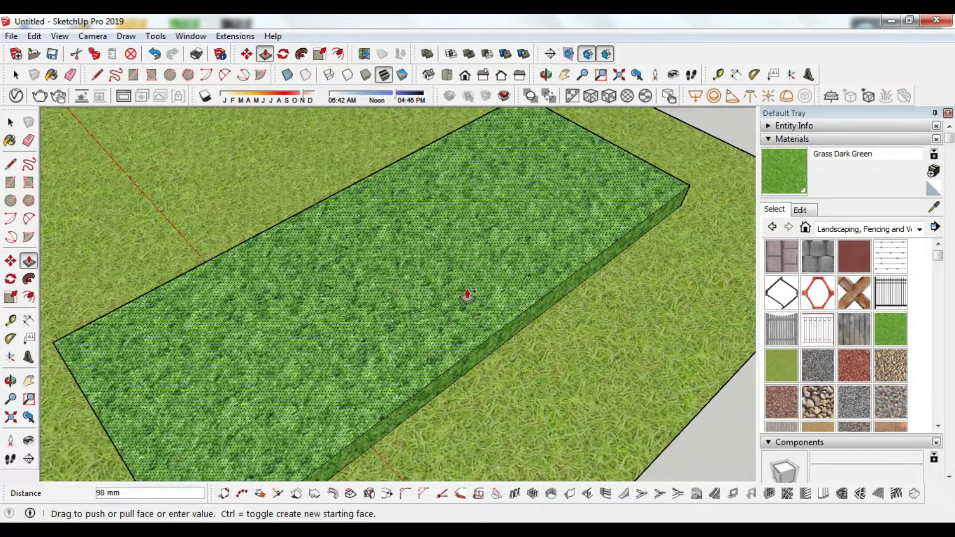
text(150)
key(Return)
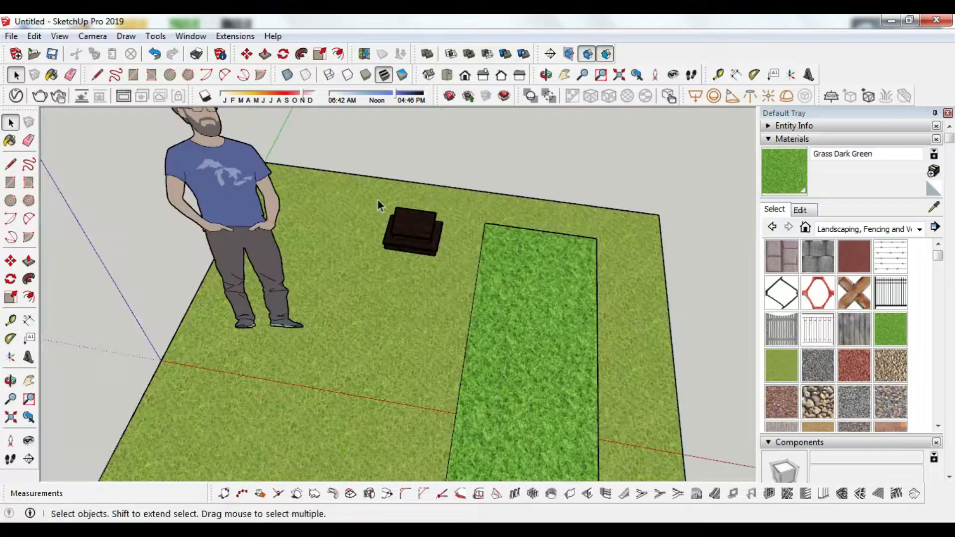
Step: Move the dark headstone base onto the head end of the mound
click(398, 234)
scroll(420, 246, up, 5)
scroll(312, 237, up, 2)
key(m)
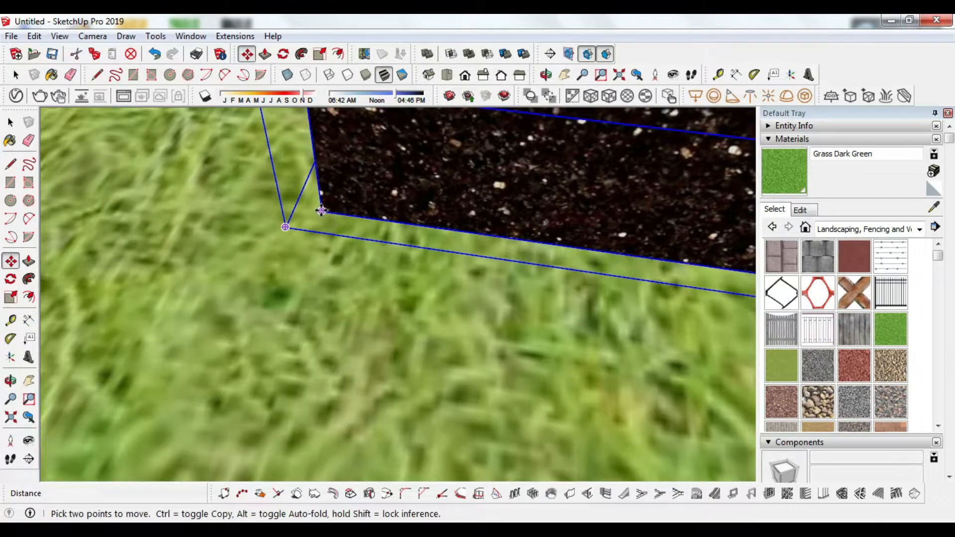
scroll(325, 312, down, 6)
click(319, 304)
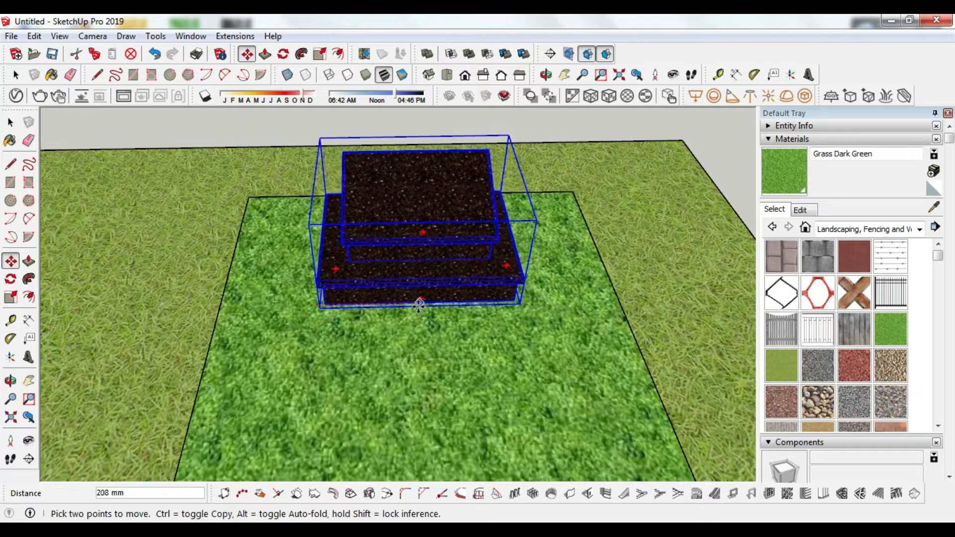
click(416, 303)
Step: Push the headstone base's front face inward and start a rectangle at the ground's top corner
drag(416, 303, 572, 320)
scroll(482, 260, down, 3)
key(p)
drag(620, 348, 615, 341)
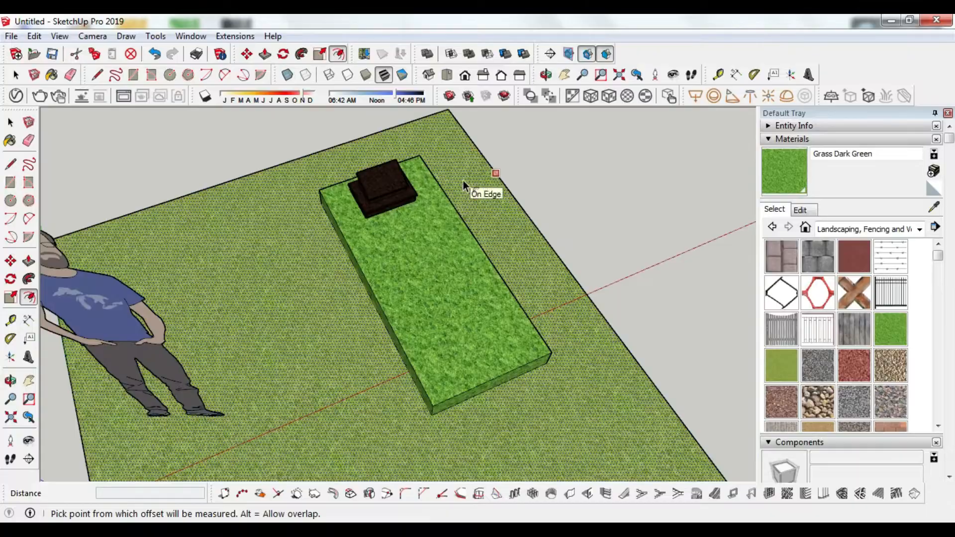
key(r)
click(447, 111)
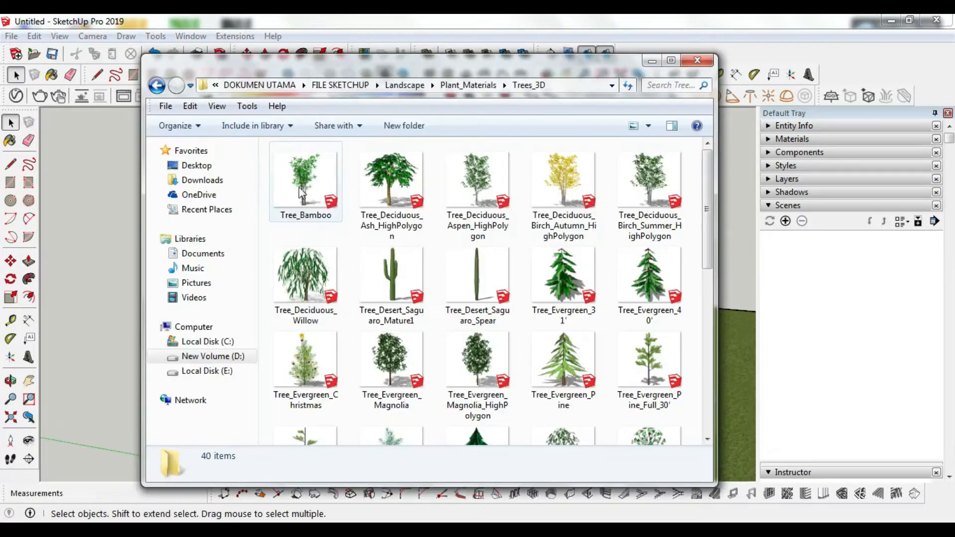
Step: Place the Tree_Bamboo model beside the figure and draw a large ground rectangle
mouse_move(312, 184)
mouse_down()
mouse_move(252, 273)
mouse_move(732, 431)
mouse_move(461, 410)
mouse_up()
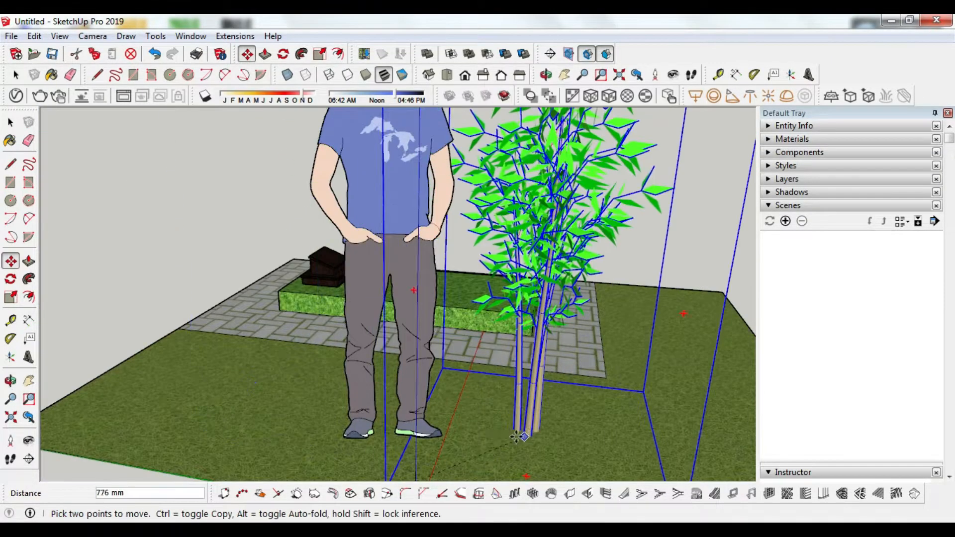
click(189, 351)
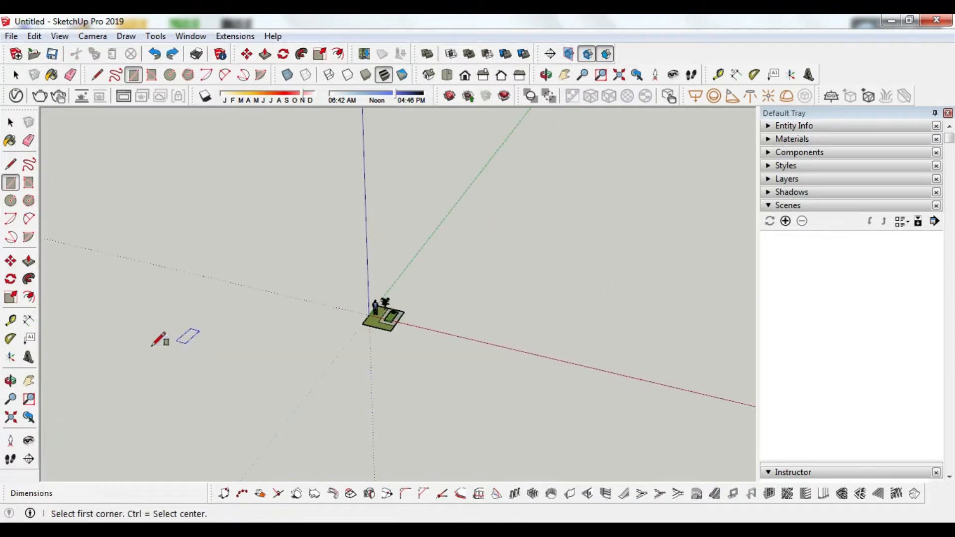
click(102, 358)
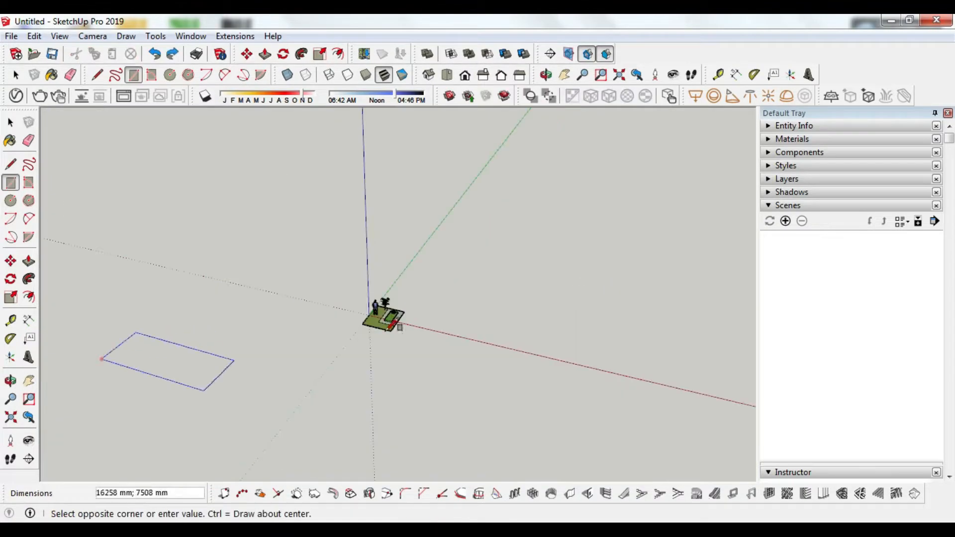
click(616, 272)
scroll(377, 363, up, 3)
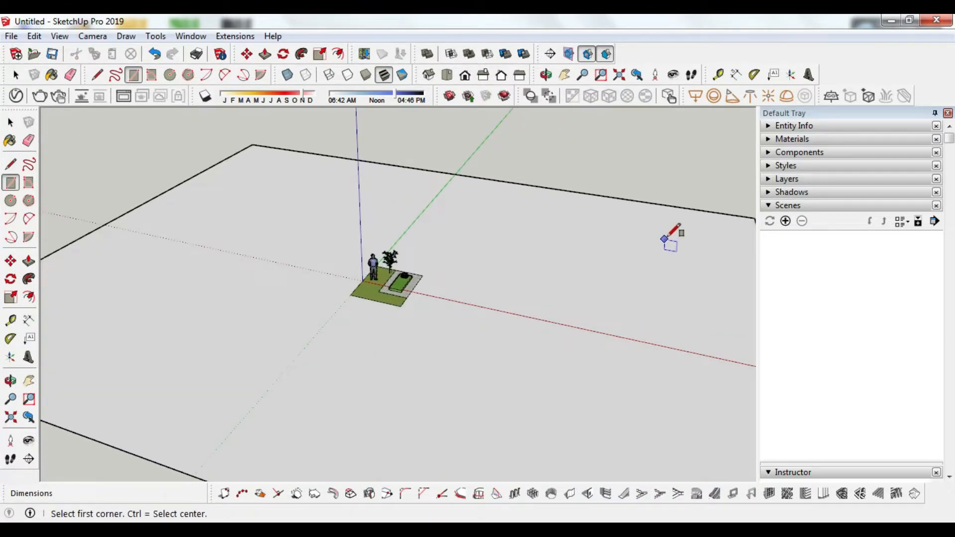
Step: Sample Grass Light Green with the eyedropper and paint the large ground with it
click(802, 138)
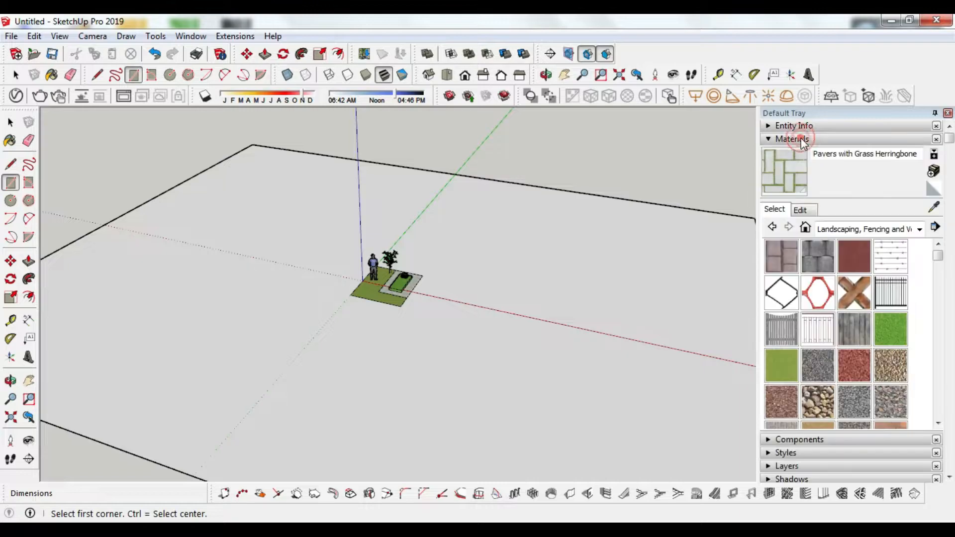
click(934, 206)
click(414, 295)
click(473, 305)
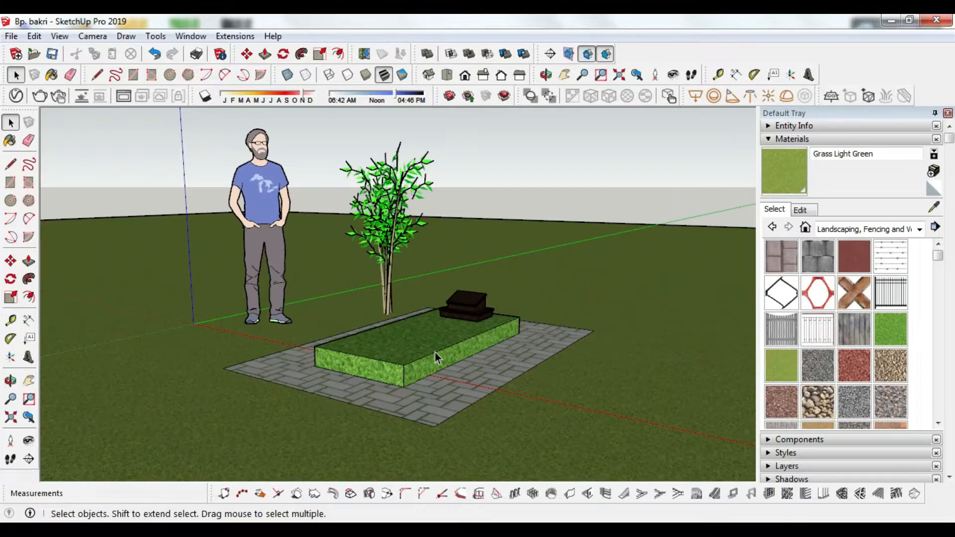
mouse_move(376, 308)
mouse_down()
mouse_move(324, 315)
mouse_move(473, 324)
mouse_up()
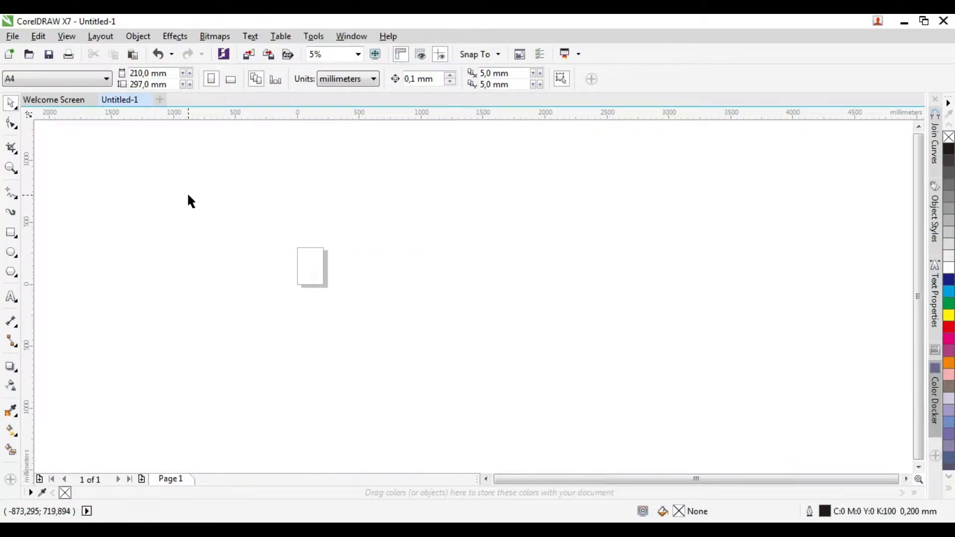
Step: Give all the imported nameplate objects hairline outlines
drag(188, 195, 629, 317)
click(584, 79)
click(570, 103)
Step: Apply a 15 mm outside contour around the nameplate design
scroll(296, 297, up, 2)
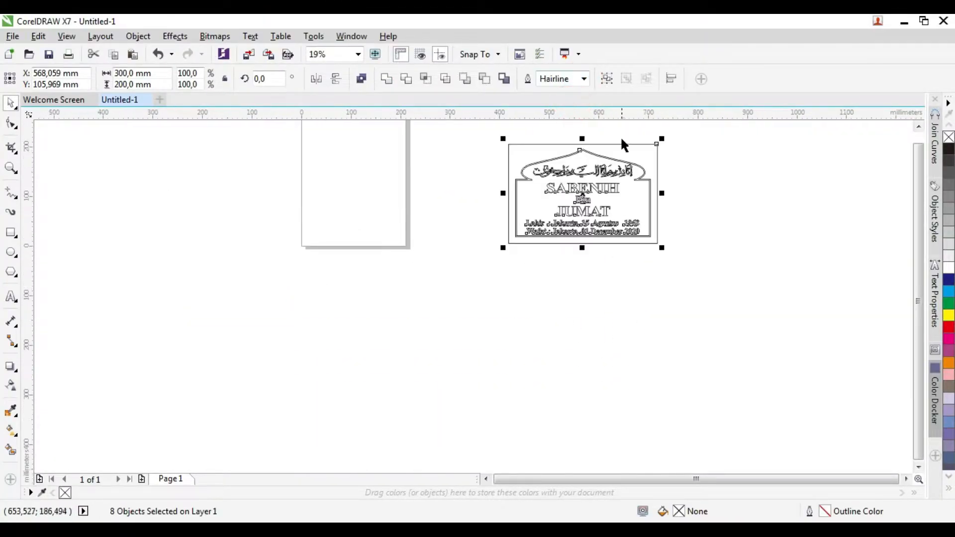
scroll(624, 144, up, 3)
scroll(486, 384, down, 3)
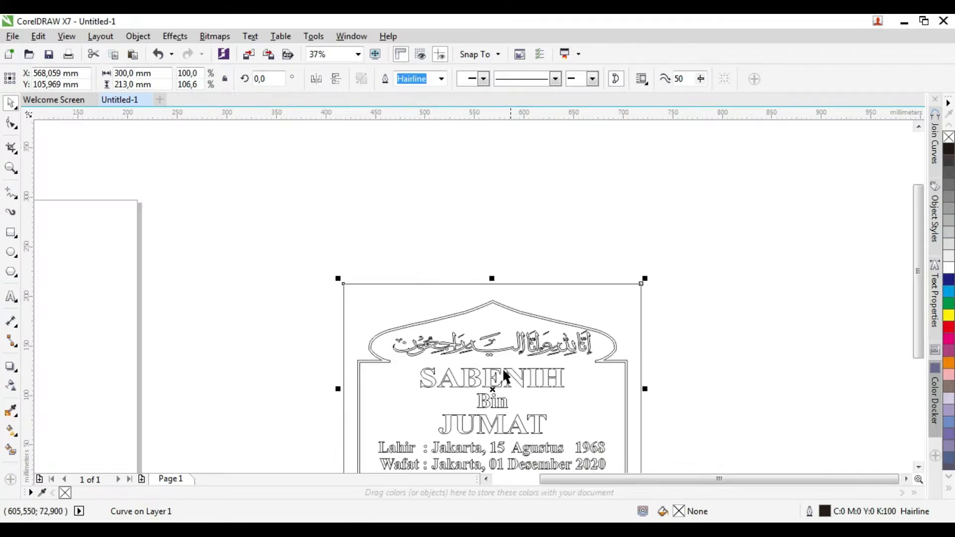
scroll(487, 321, down, 3)
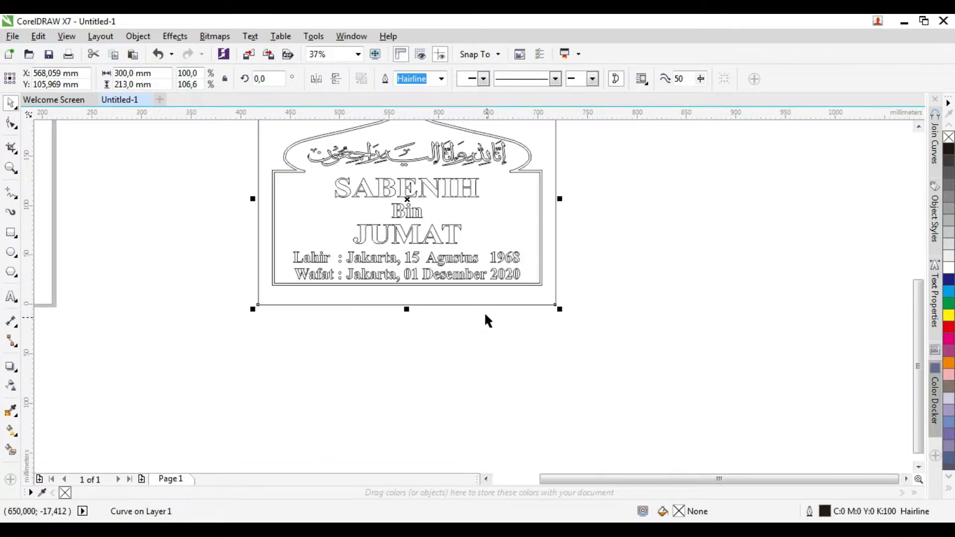
scroll(480, 348, down, 2)
scroll(431, 235, up, 4)
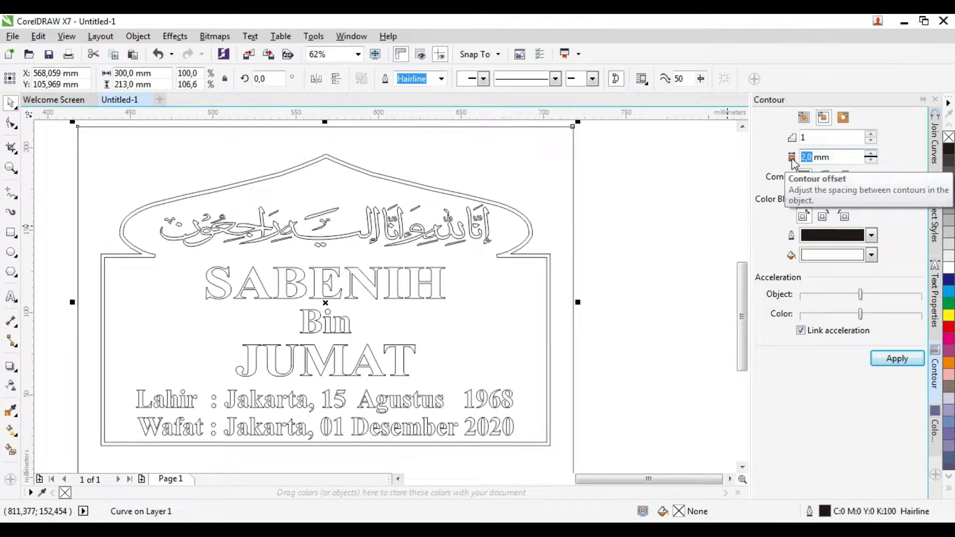
text(5)
click(891, 358)
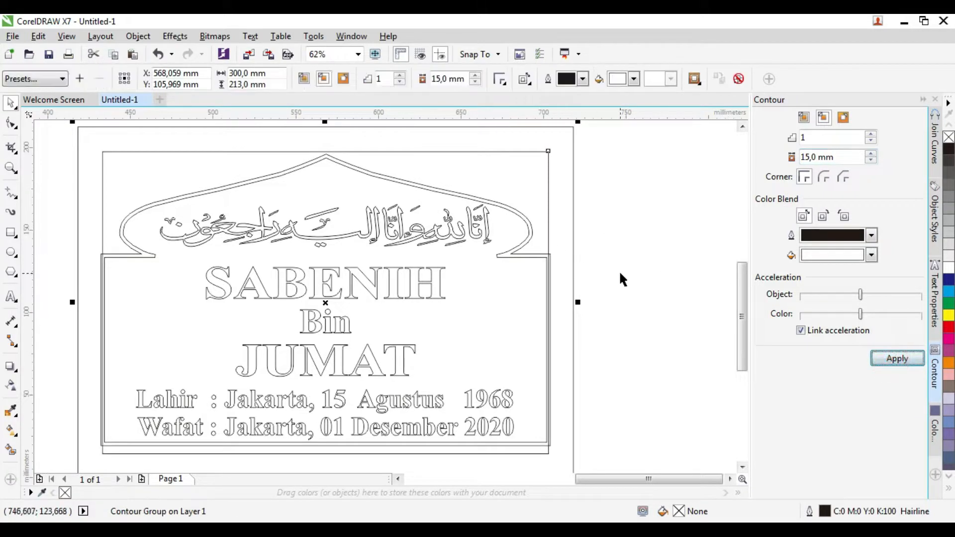
Step: Move the whole arched design to X 0
click(503, 143)
scroll(504, 143, up, 4)
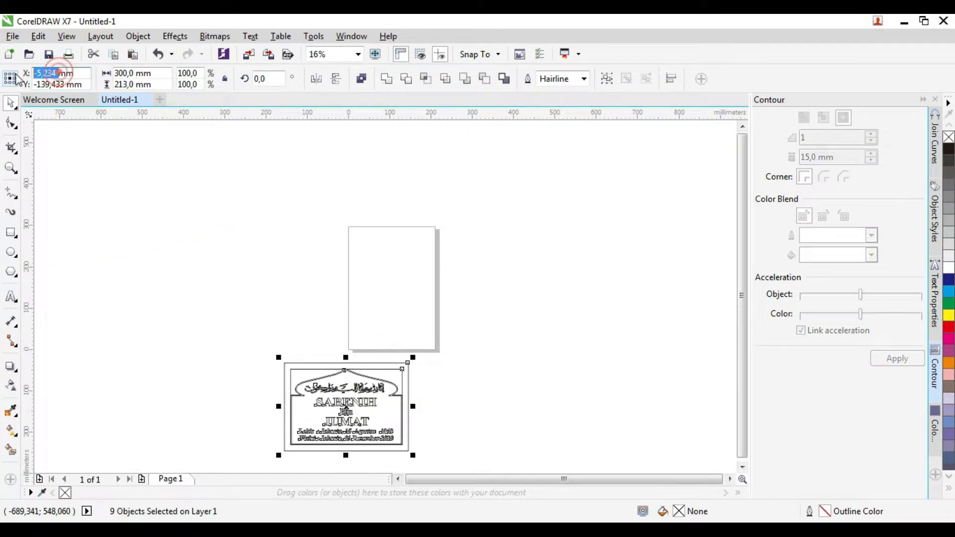
text(0)
key(Return)
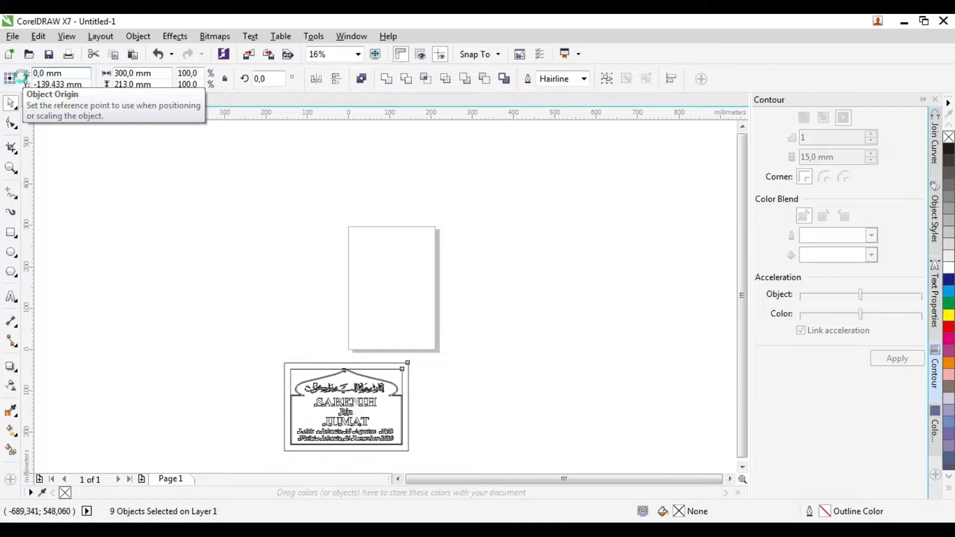
scroll(297, 121, down, 2)
scroll(302, 174, up, 3)
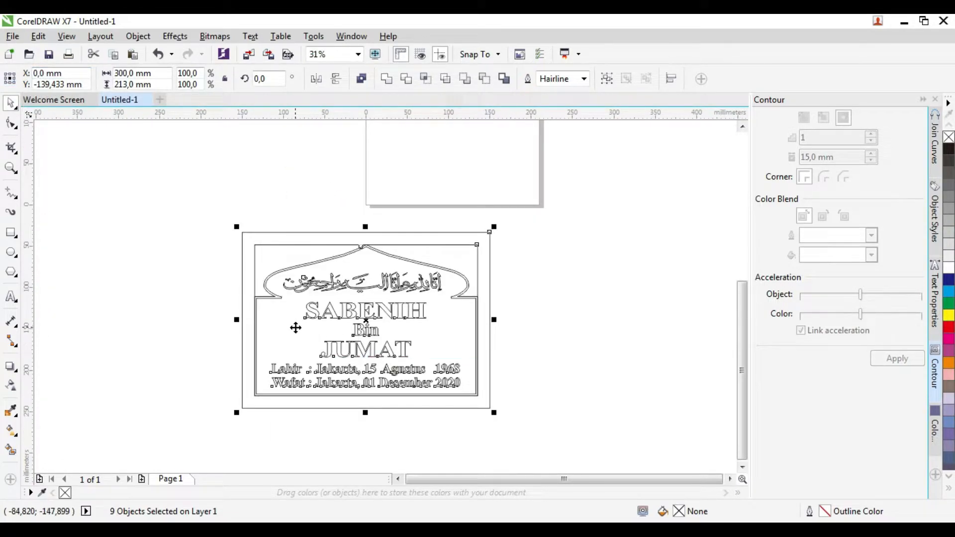
scroll(295, 328, up, 2)
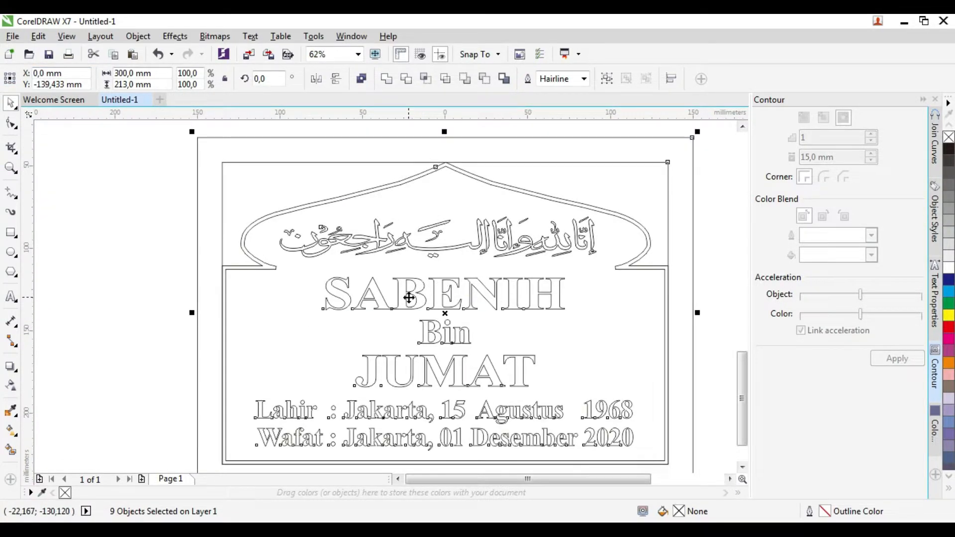
Step: Centre the Arabic calligraphy at X 0
click(156, 273)
click(539, 247)
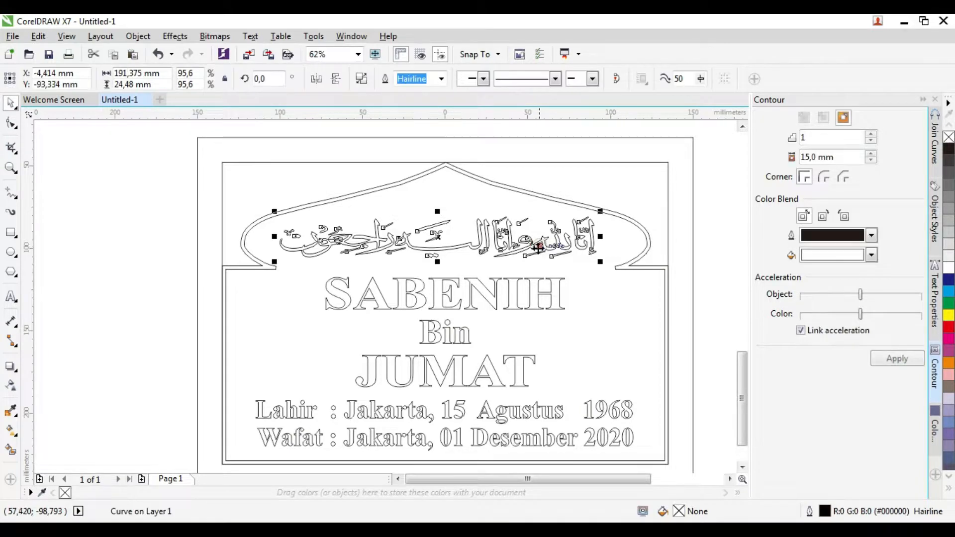
text(0)
key(Return)
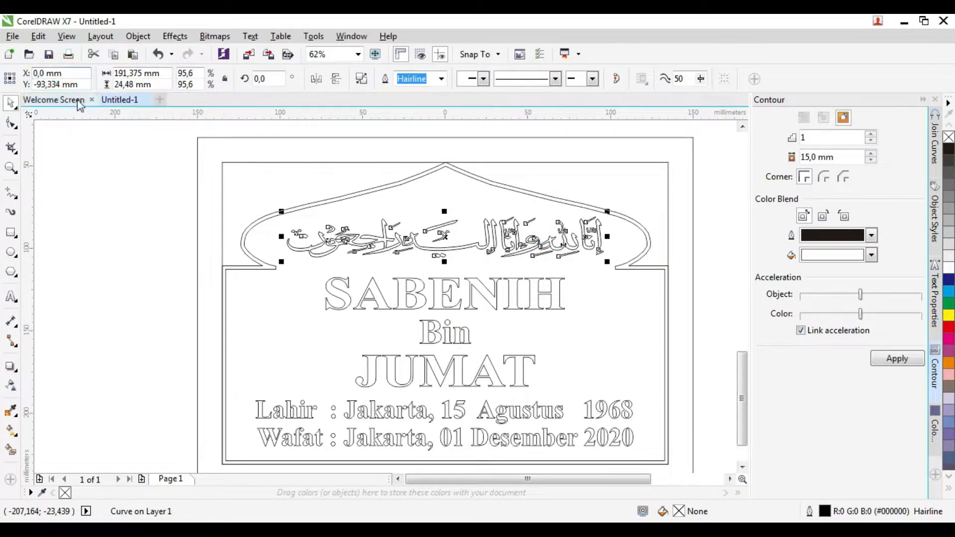
Step: Replace the deceased's name, complete the 'Binti' line, and centre both at X 0
click(438, 315)
key(F8)
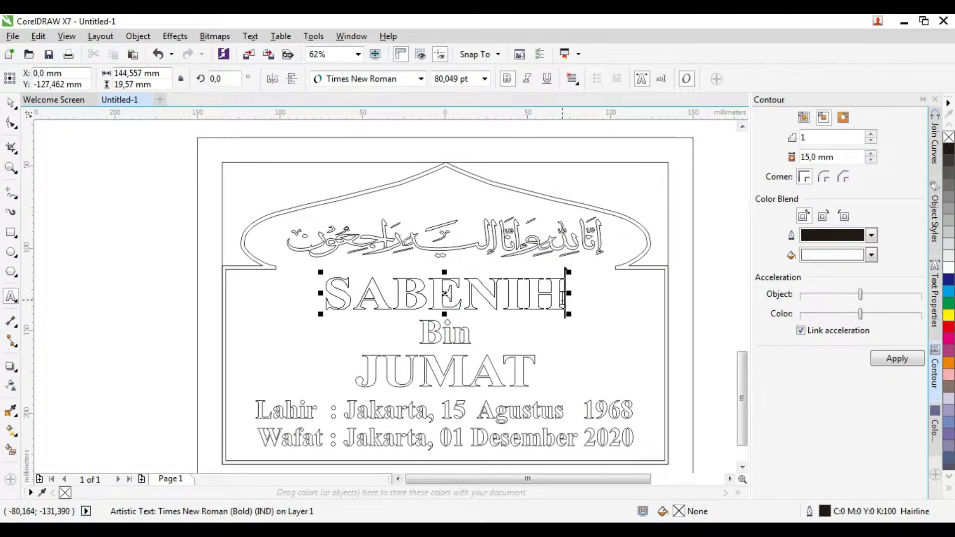
drag(563, 298, 327, 297)
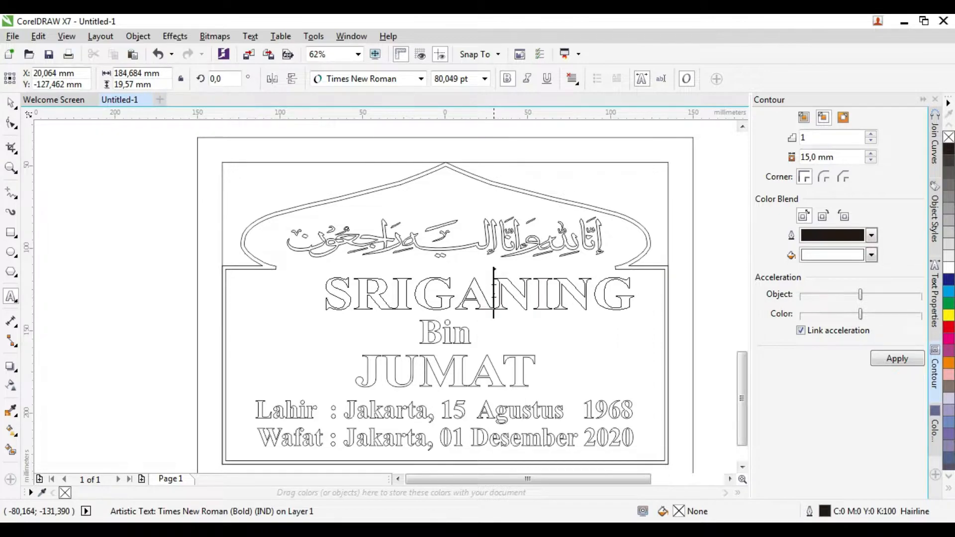
drag(58, 73, 10, 79)
text(0)
key(Return)
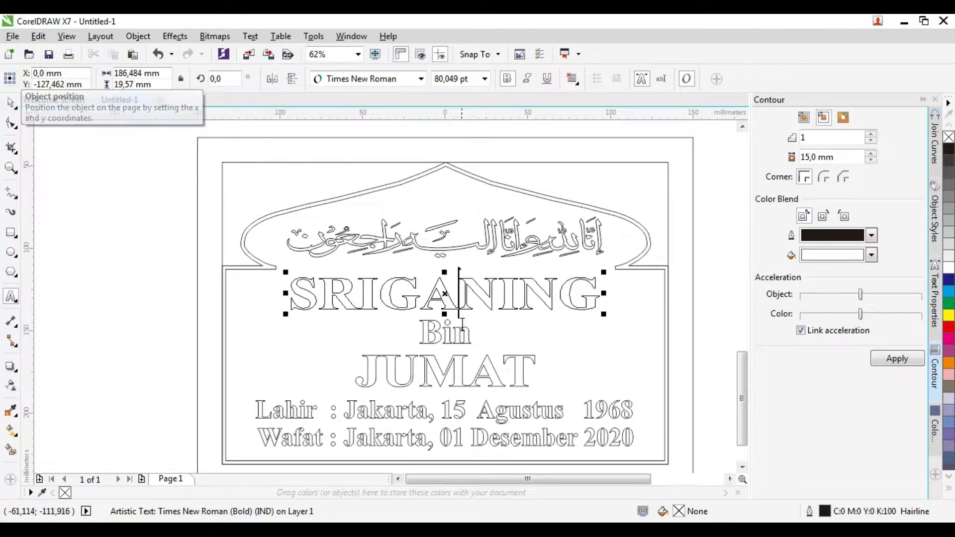
click(472, 333)
text(ti)
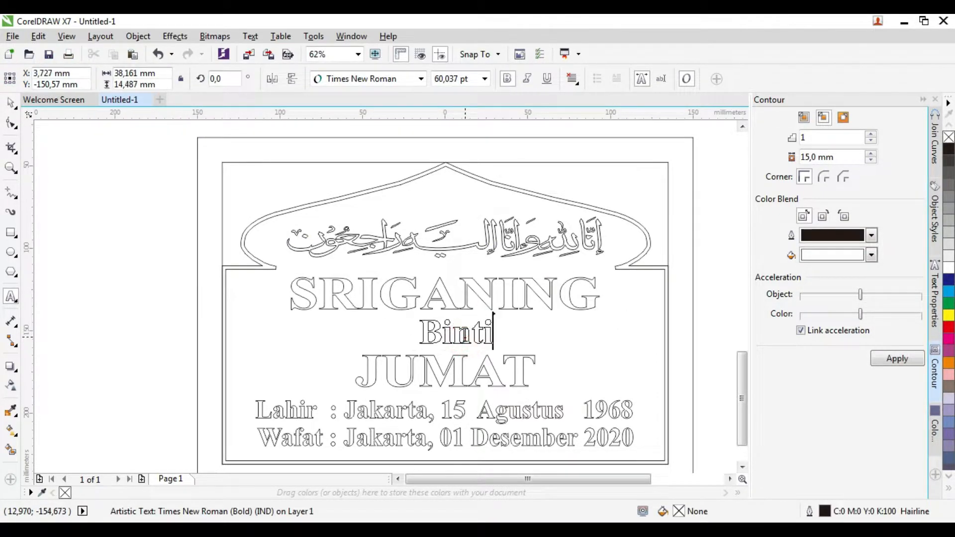
text(0)
key(Return)
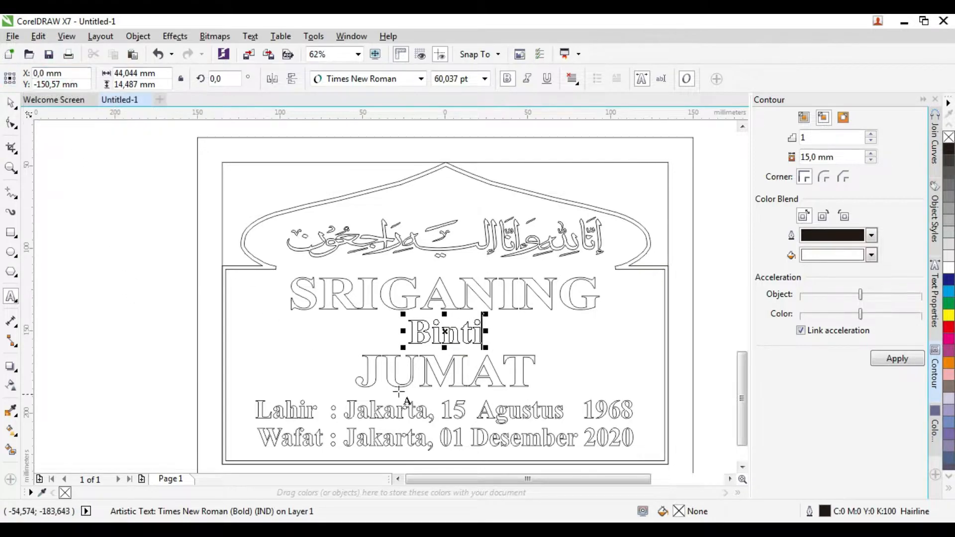
Step: Type the father's two-word name over the old one in capitals and centre it at X 0
click(522, 371)
drag(523, 371, 337, 370)
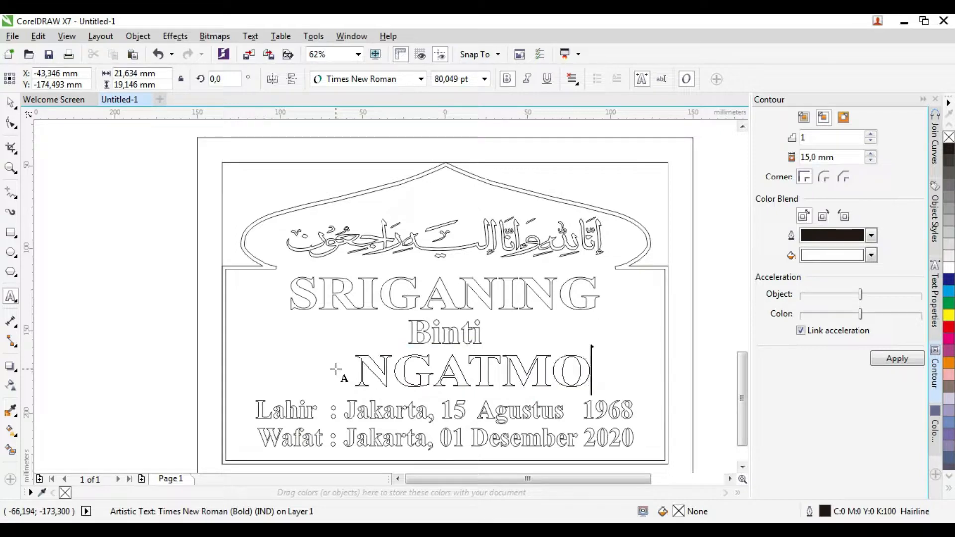
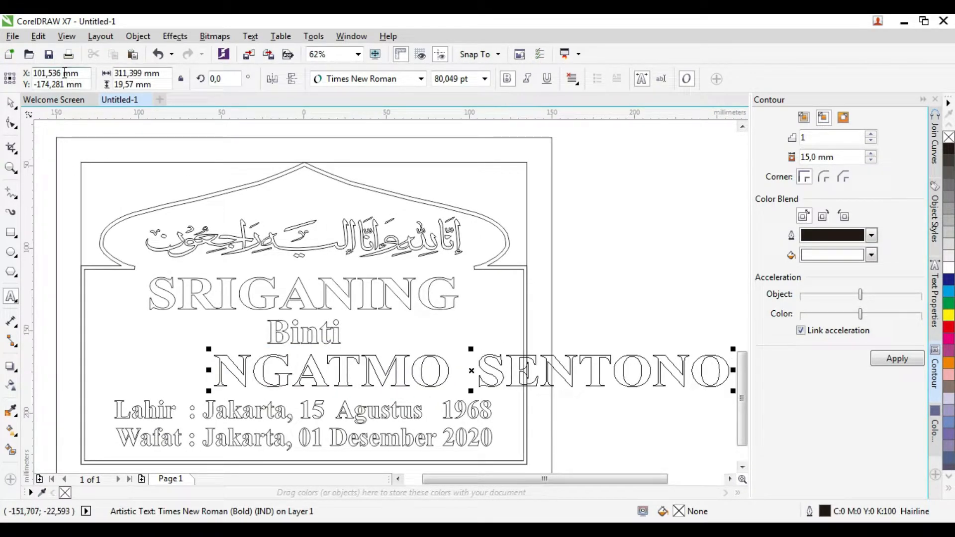
text(0)
key(Return)
scroll(352, 370, down, 1)
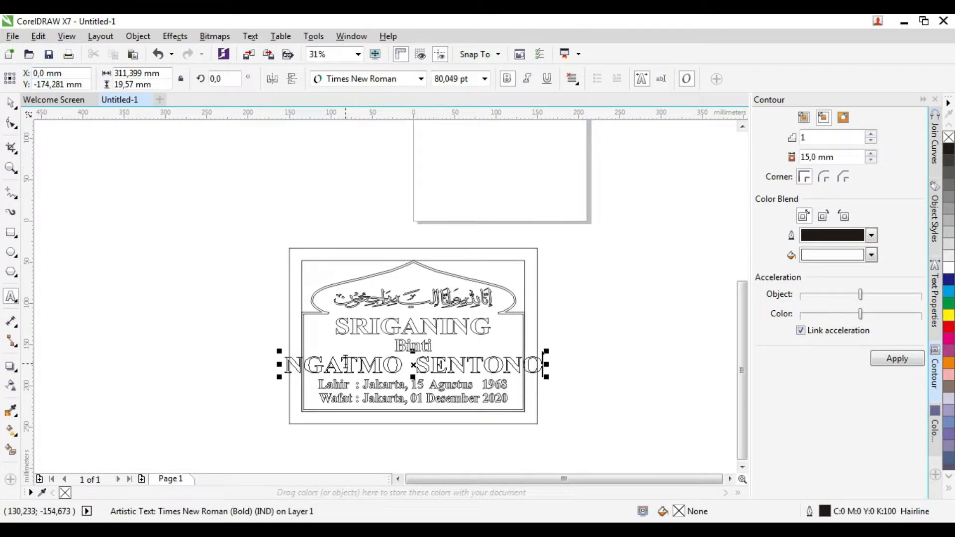
scroll(427, 365, up, 1)
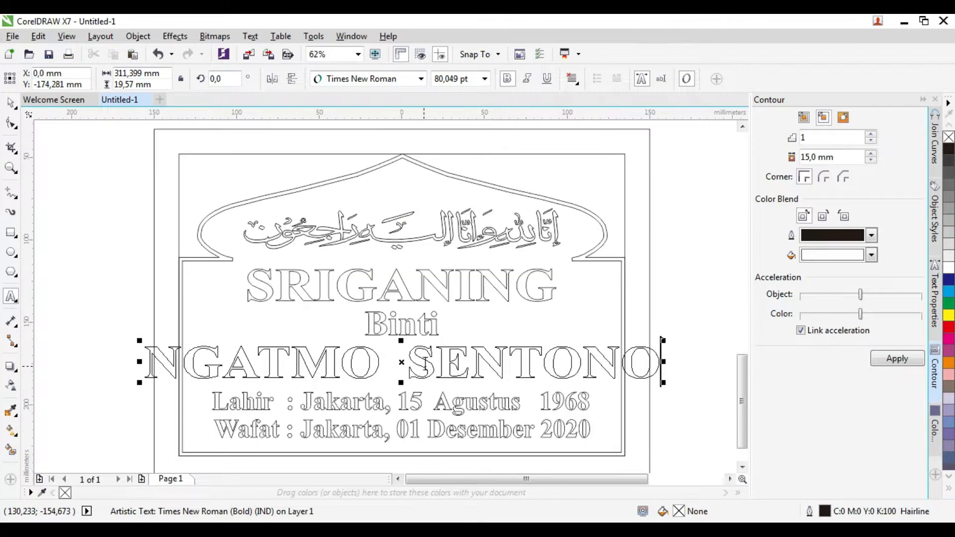
Step: Narrow both name lines to fit within the plaque border, then check each text line
key(ctrl+space)
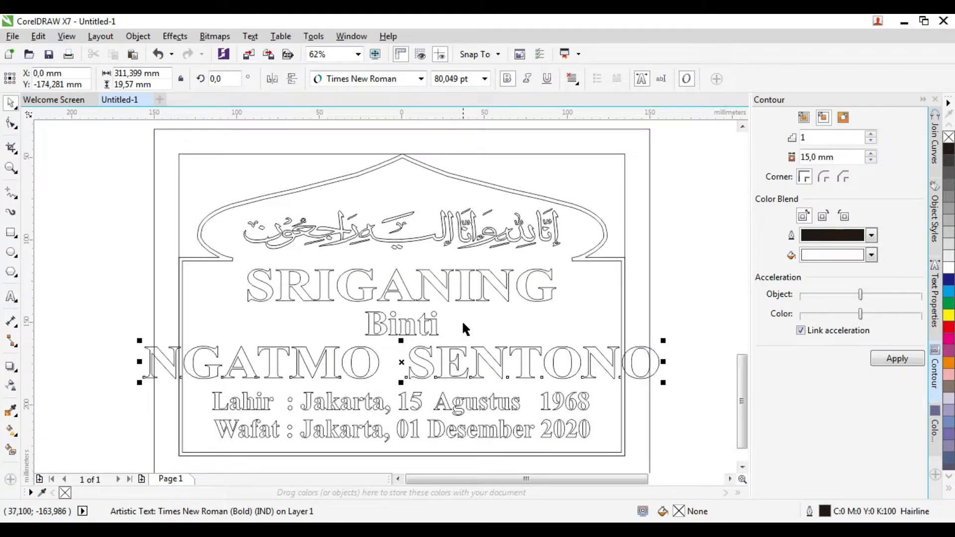
click(464, 296)
shift+click(462, 349)
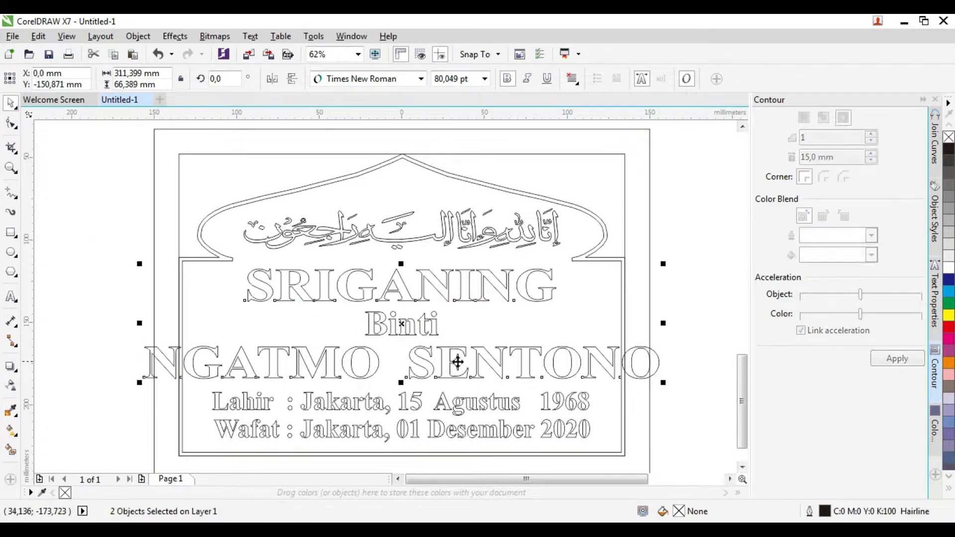
drag(662, 324, 613, 331)
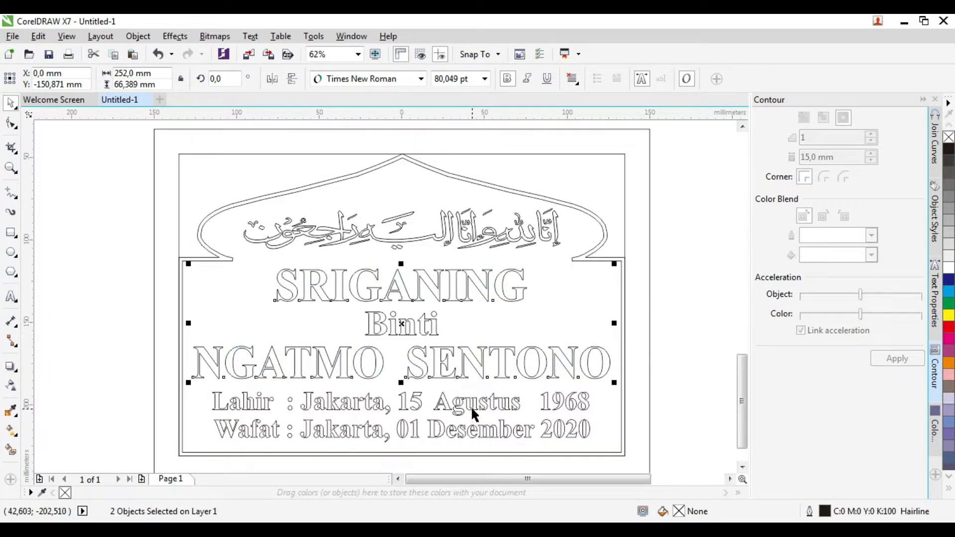
click(406, 237)
click(414, 323)
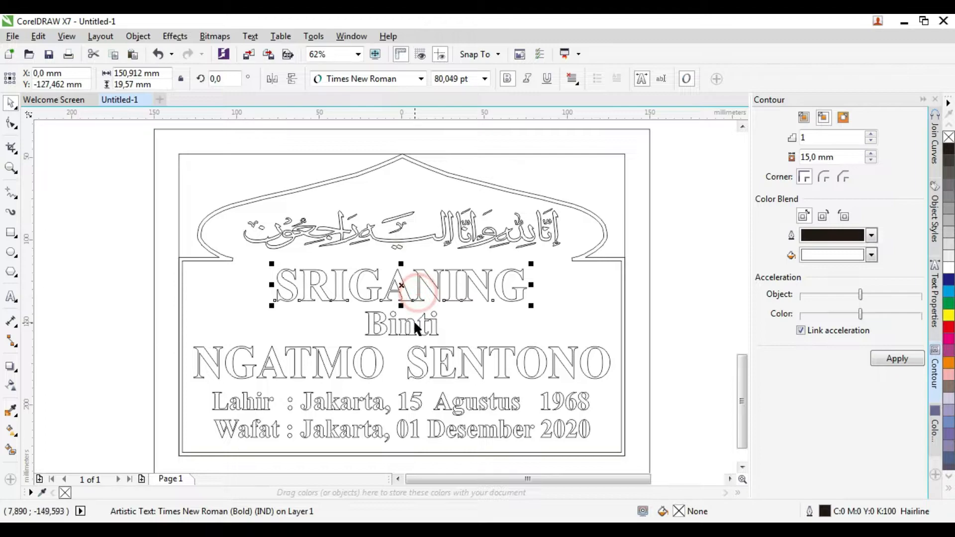
click(422, 360)
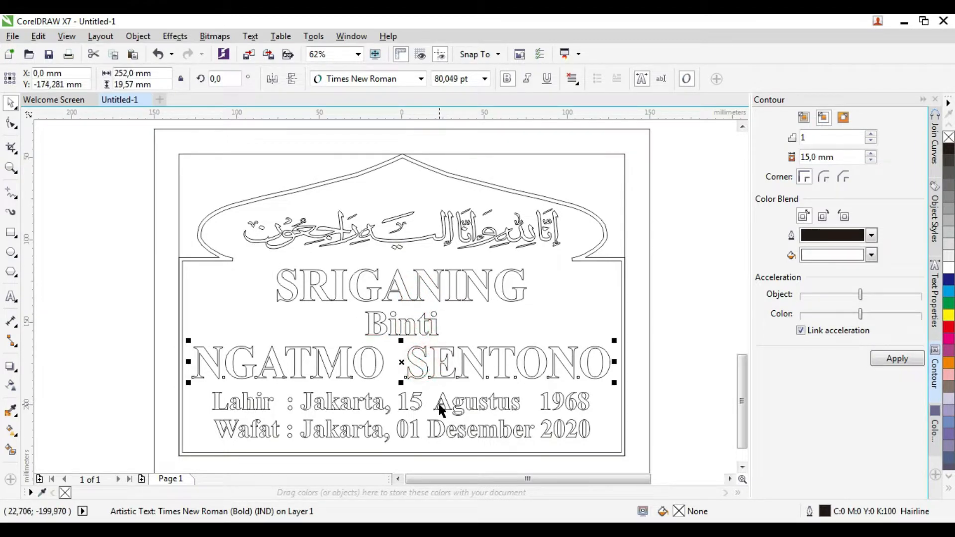
click(440, 404)
click(11, 299)
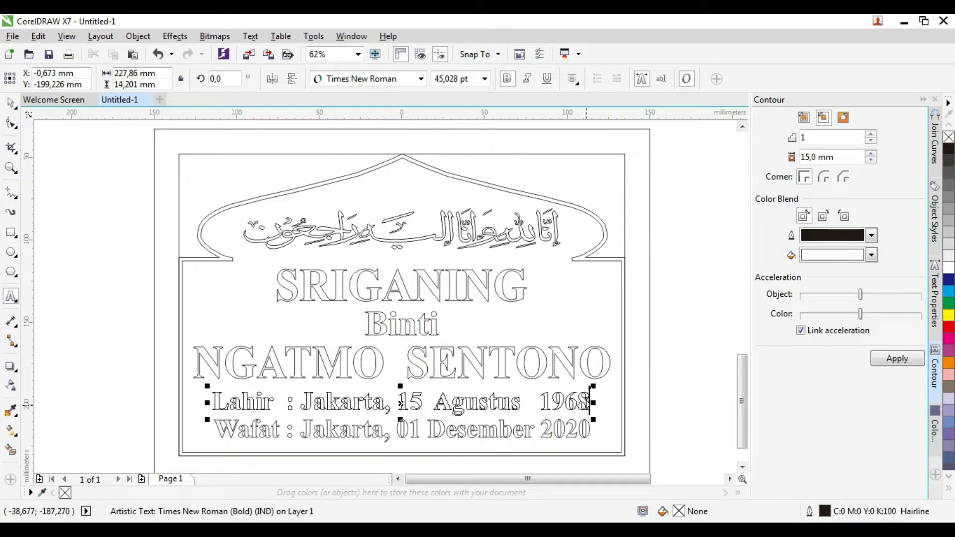
drag(588, 405, 303, 403)
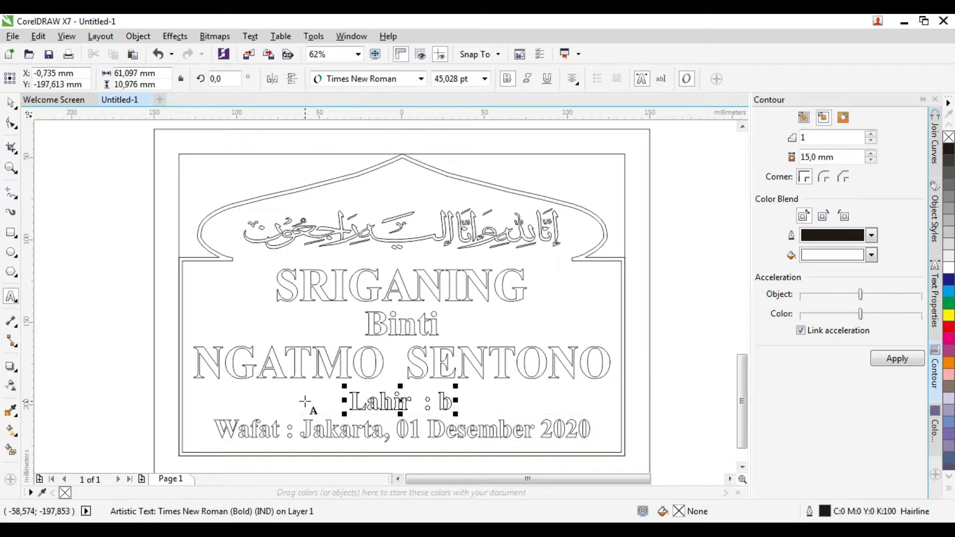
key(BackSpace)
key(BackSpace)
key(BackSpace)
key(BackSpace)
key(BackSpace)
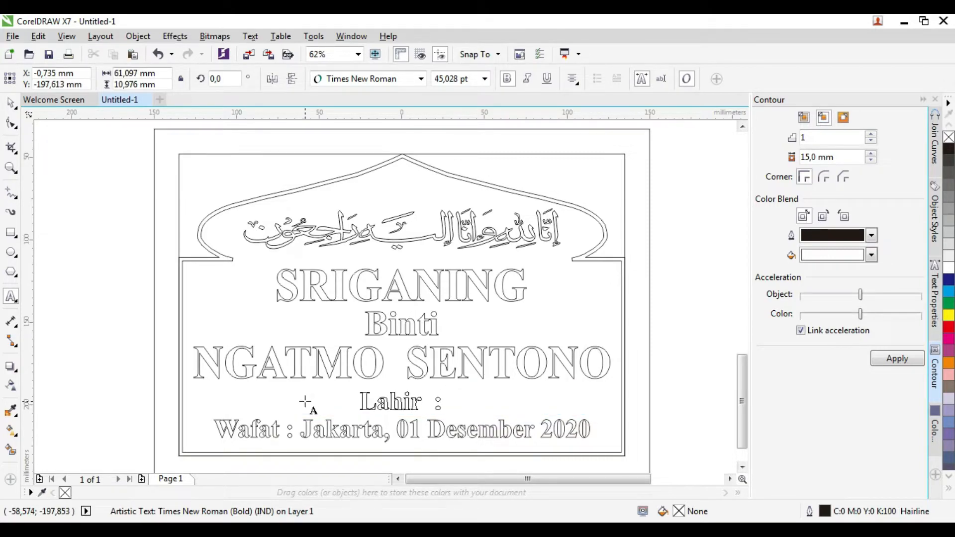
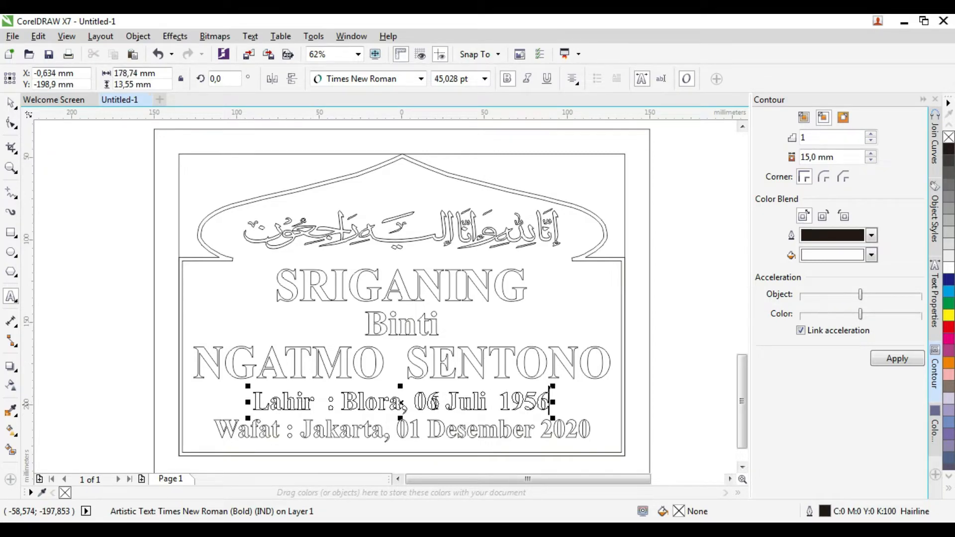
click(442, 401)
Step: Change the death line to 'Blora, 23 Januari 2023'
drag(589, 429, 300, 429)
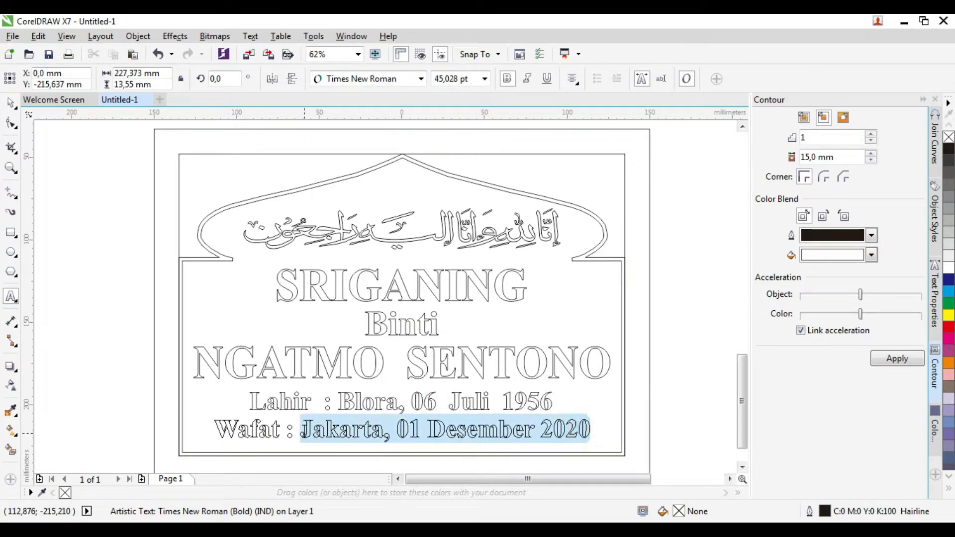
text(Blora,)
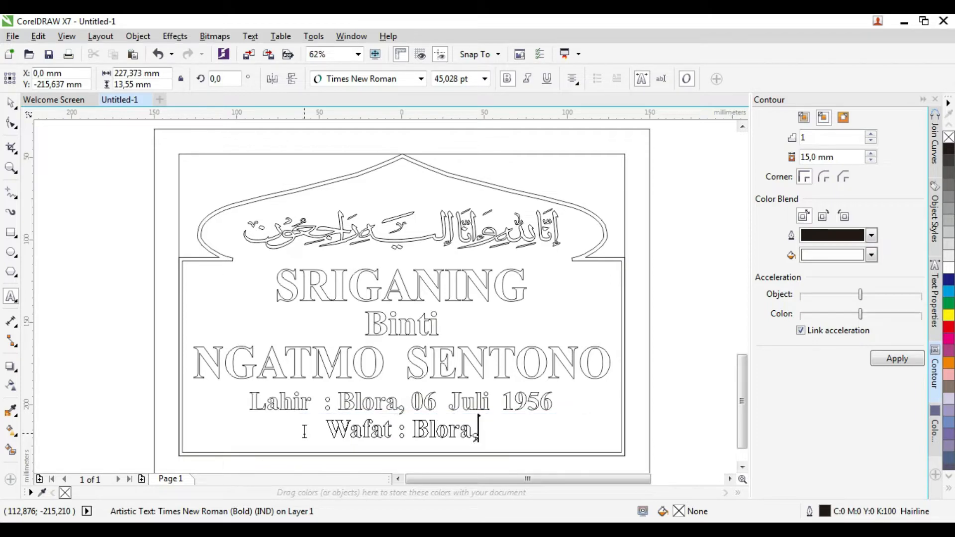
text( 23 )
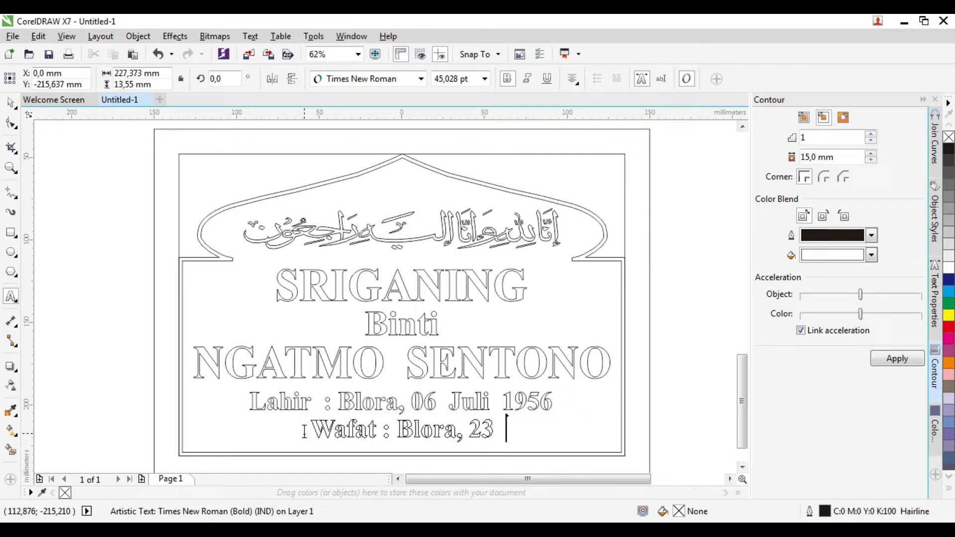
text(Januari)
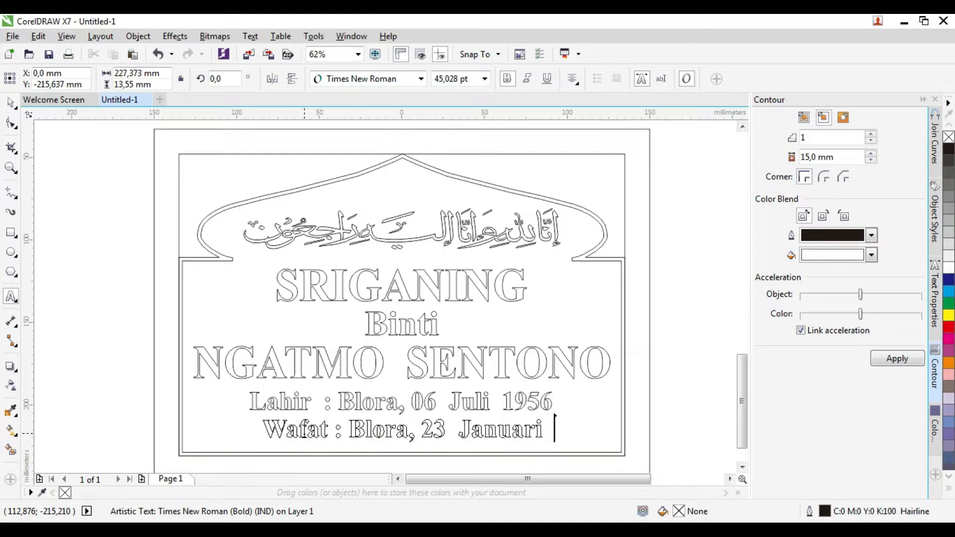
text( 2023)
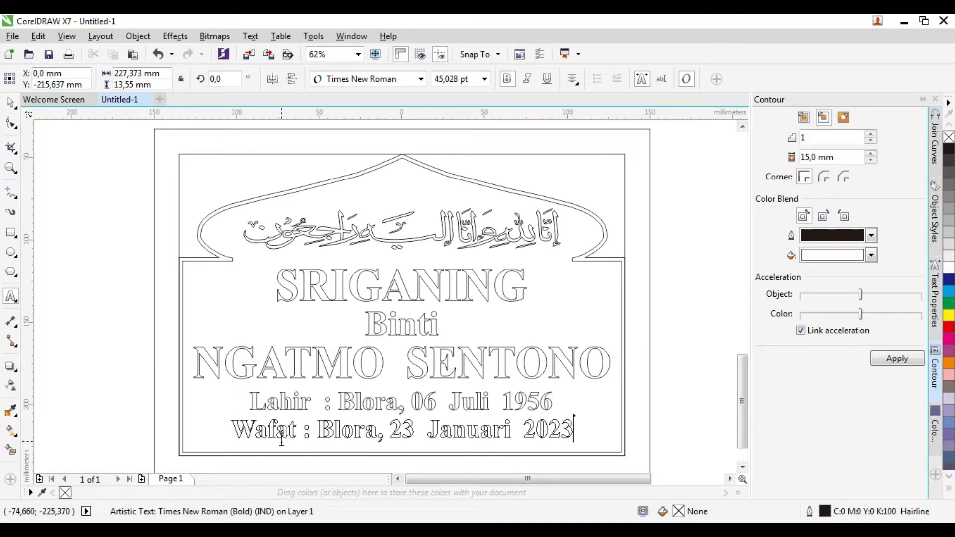
click(462, 403)
click(480, 403)
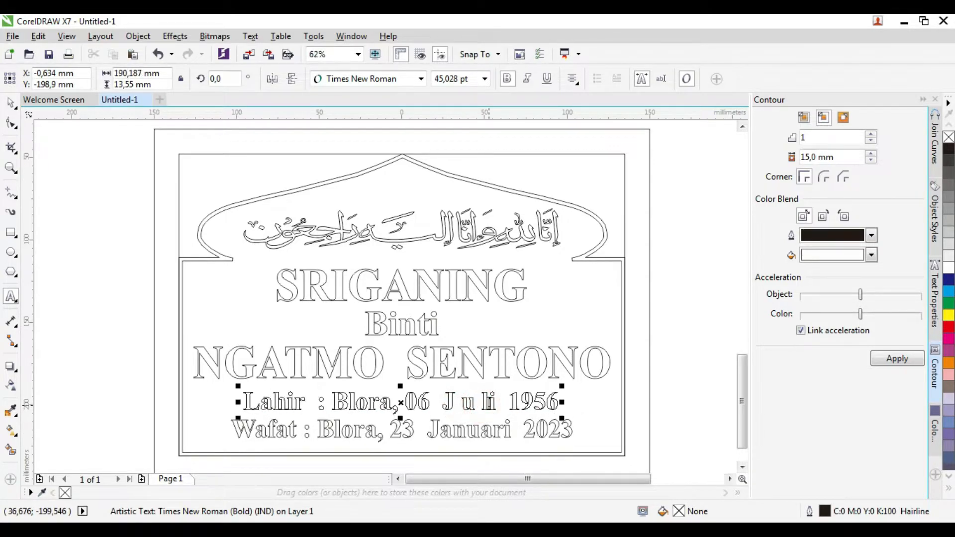
Step: Remove the extra space before 'Juli' and set the birth line's X position to 0
click(439, 402)
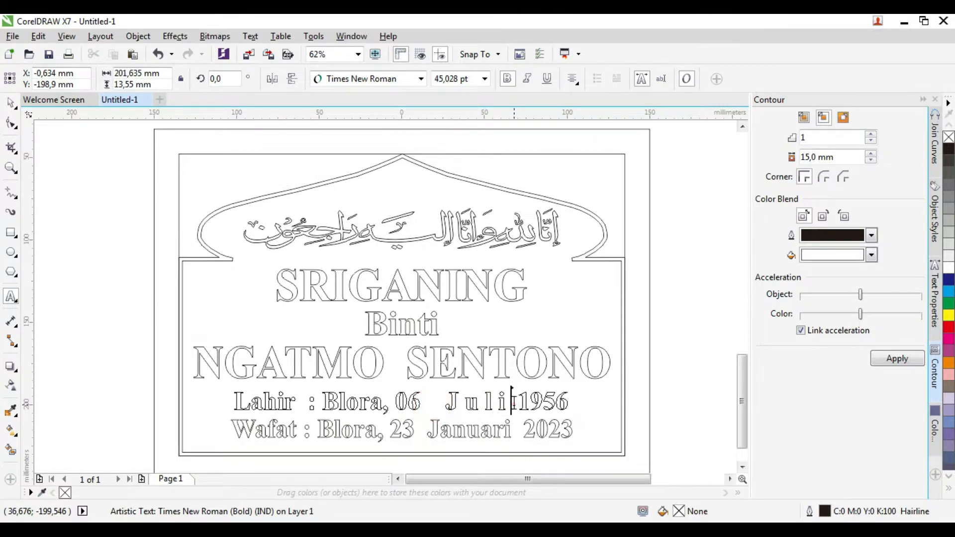
click(436, 404)
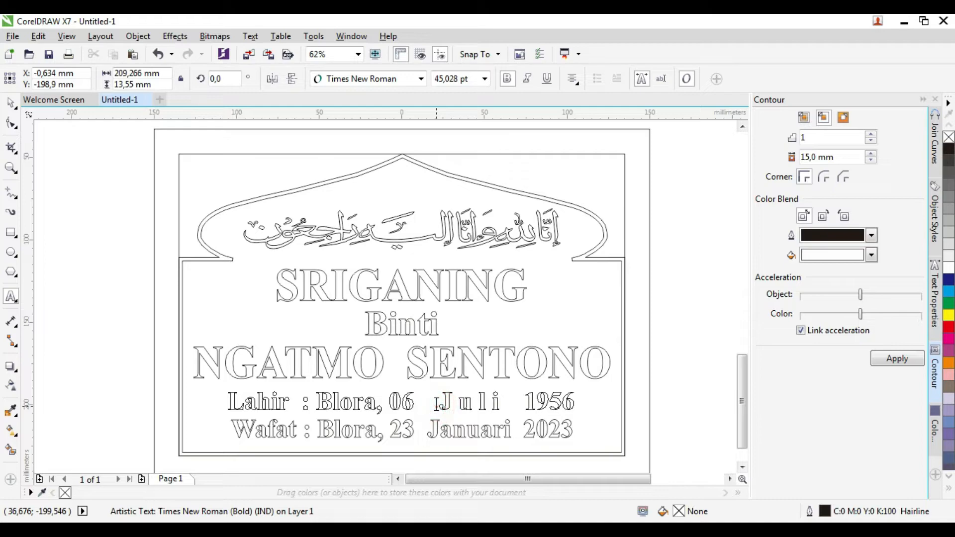
key(BackSpace)
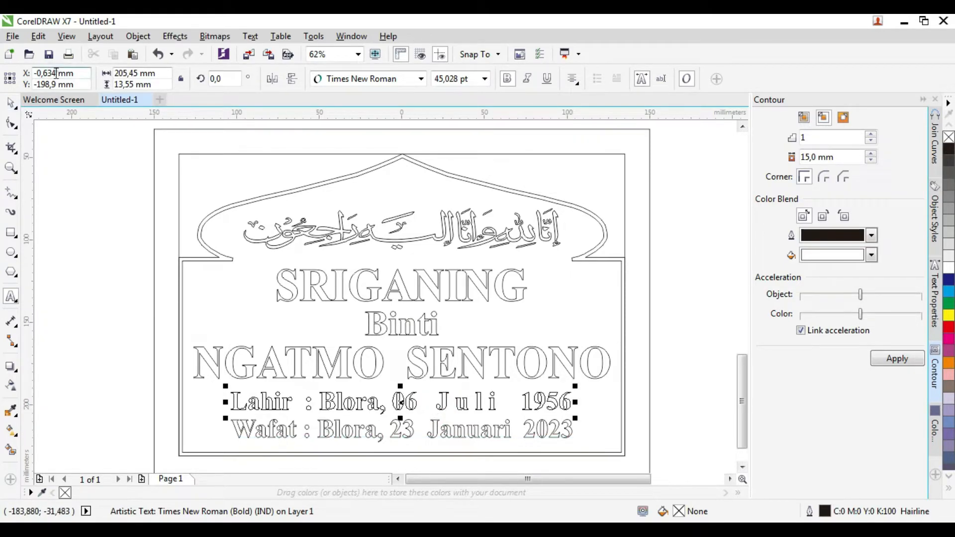
drag(56, 74, 23, 80)
text(0)
key(Return)
Step: Centre the death date line horizontally by setting its X position to 0
click(10, 103)
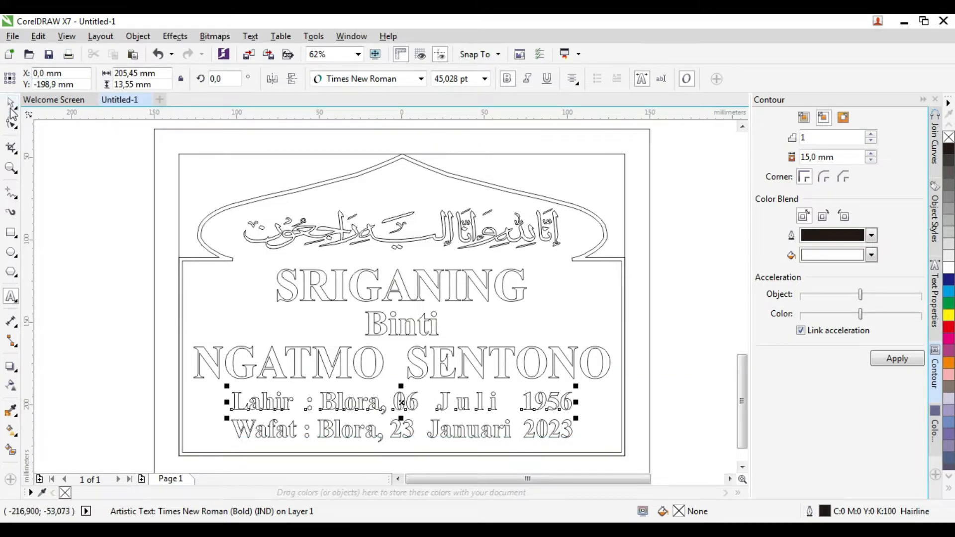
click(369, 433)
drag(57, 73, 22, 80)
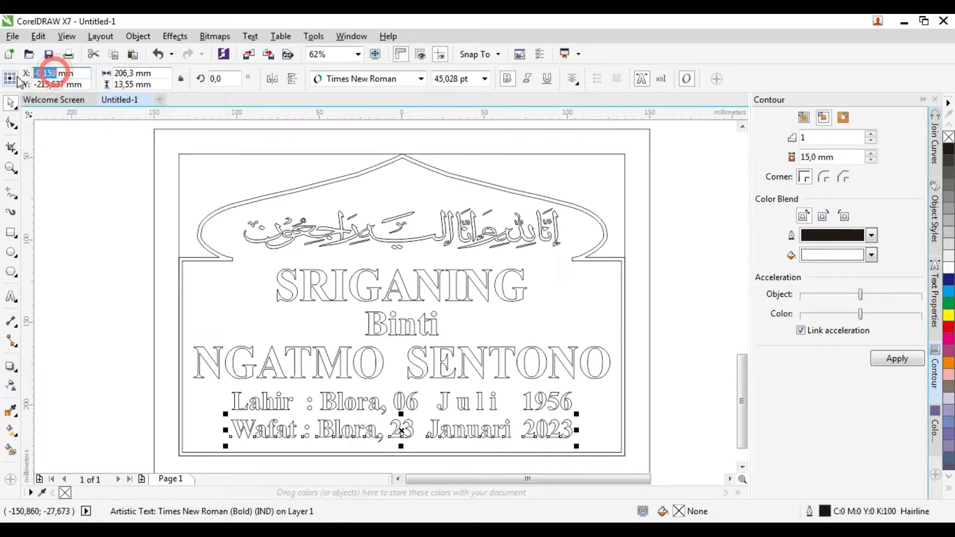
text(0)
key(Return)
Step: Narrow the birth line slightly and select both date lines together
scroll(367, 430, up, 3)
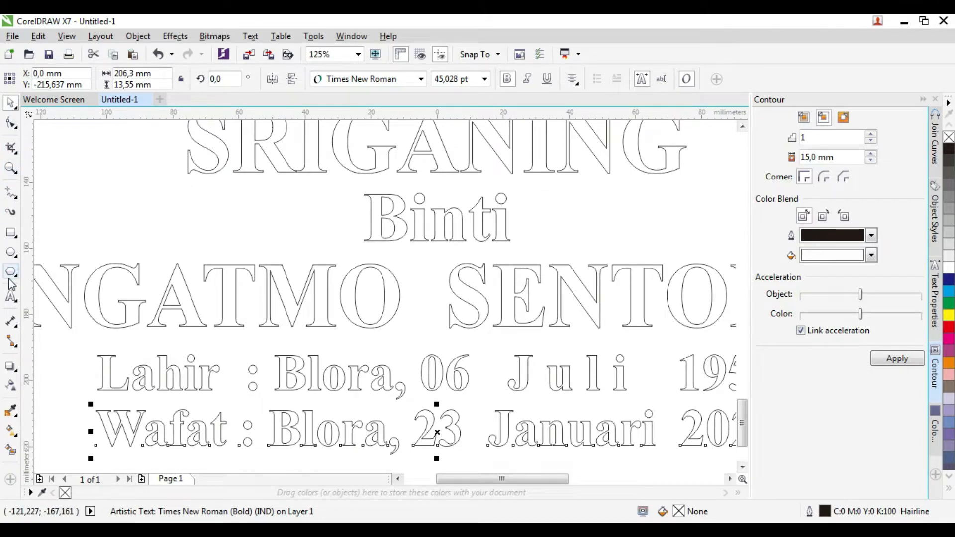
click(11, 297)
click(503, 382)
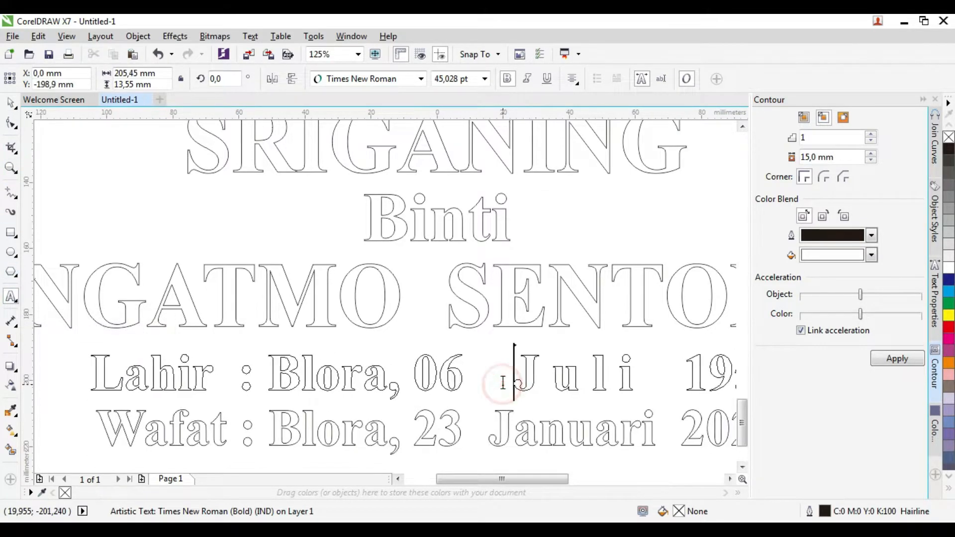
scroll(80, 383, up, 4)
scroll(233, 342, down, 2)
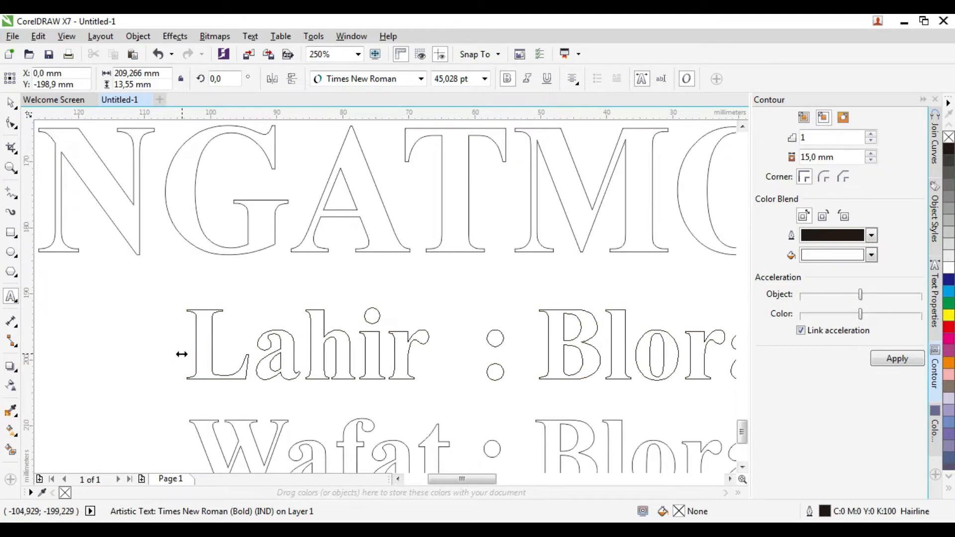
scroll(187, 446, down, 3)
scroll(354, 445, up, 3)
drag(392, 358, 385, 357)
scroll(385, 357, down, 2)
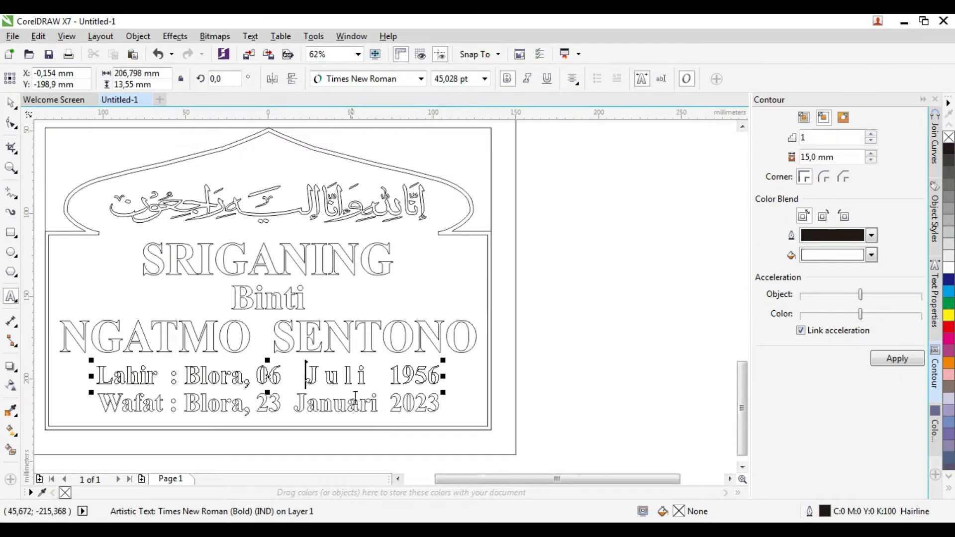
scroll(524, 337, down, 1)
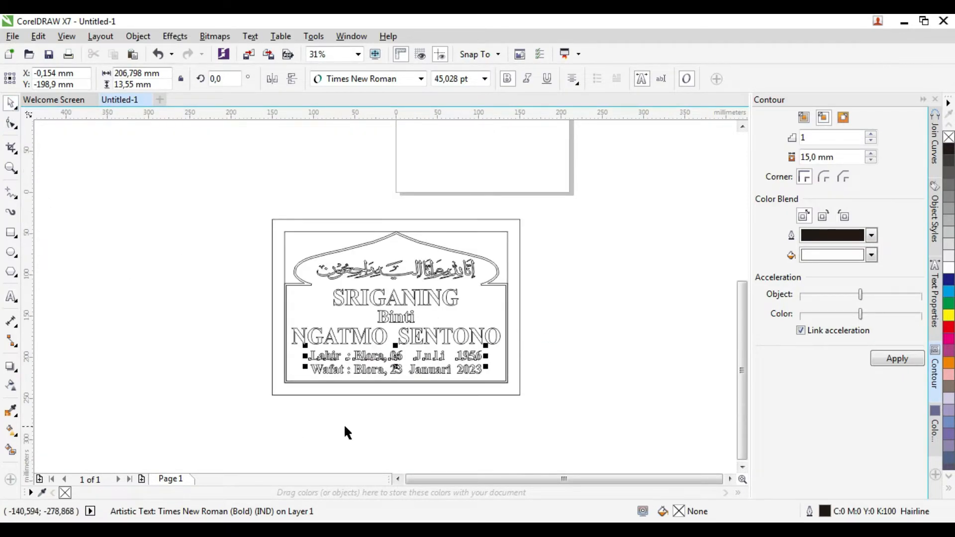
scroll(345, 432, up, 1)
drag(155, 305, 617, 389)
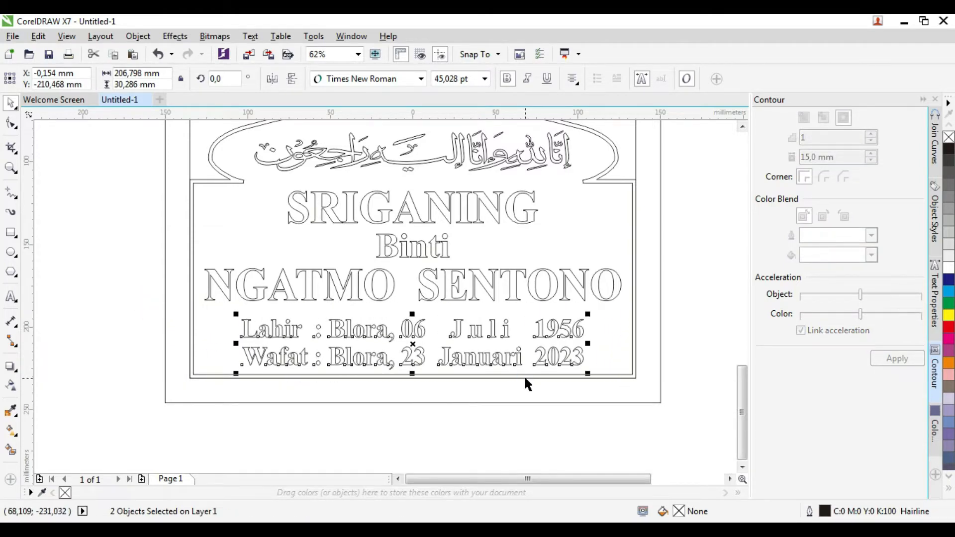
click(696, 307)
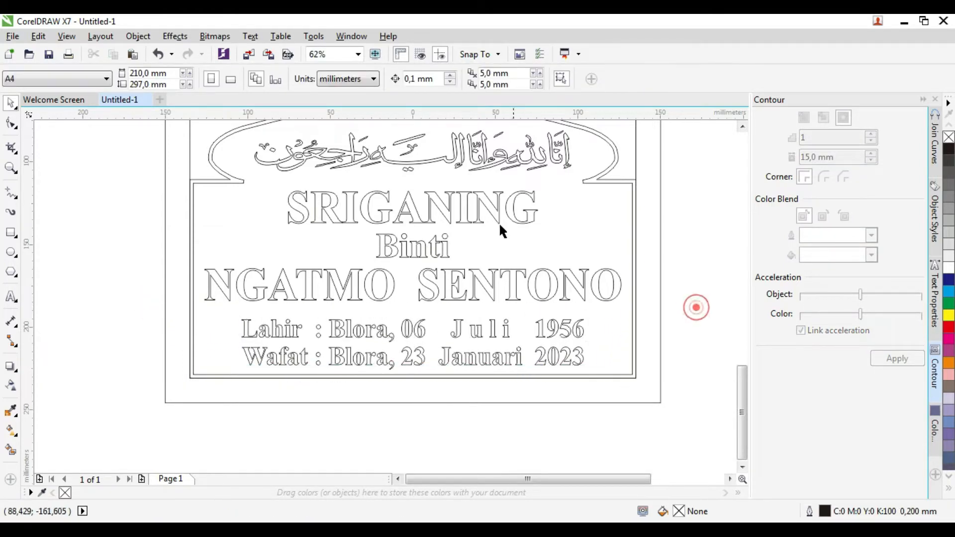
click(335, 220)
shift+click(400, 253)
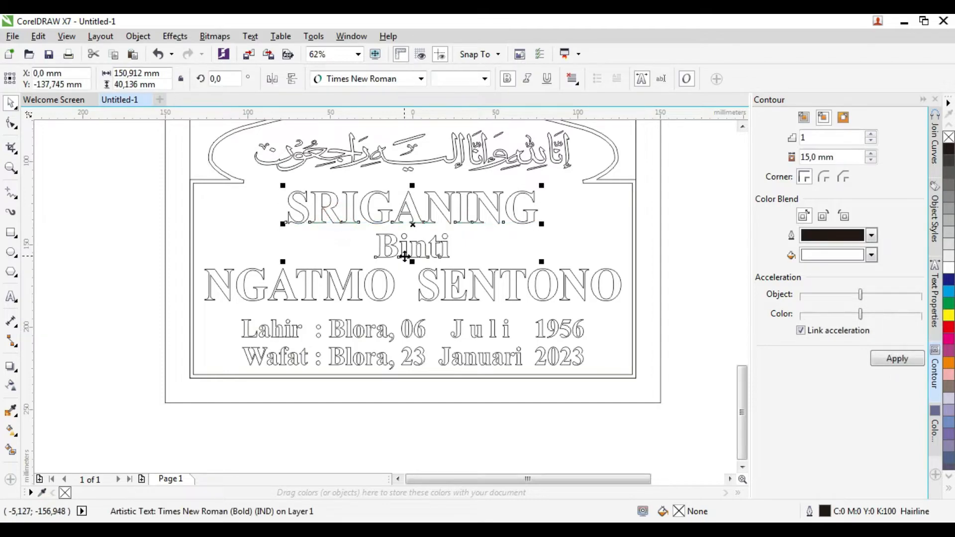
shift+click(428, 294)
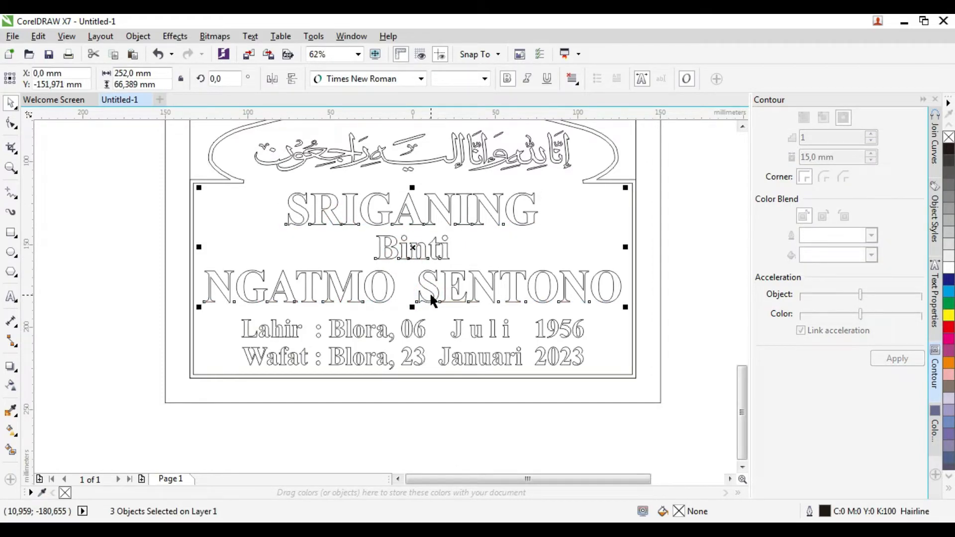
scroll(416, 267, down, 2)
scroll(419, 214, up, 2)
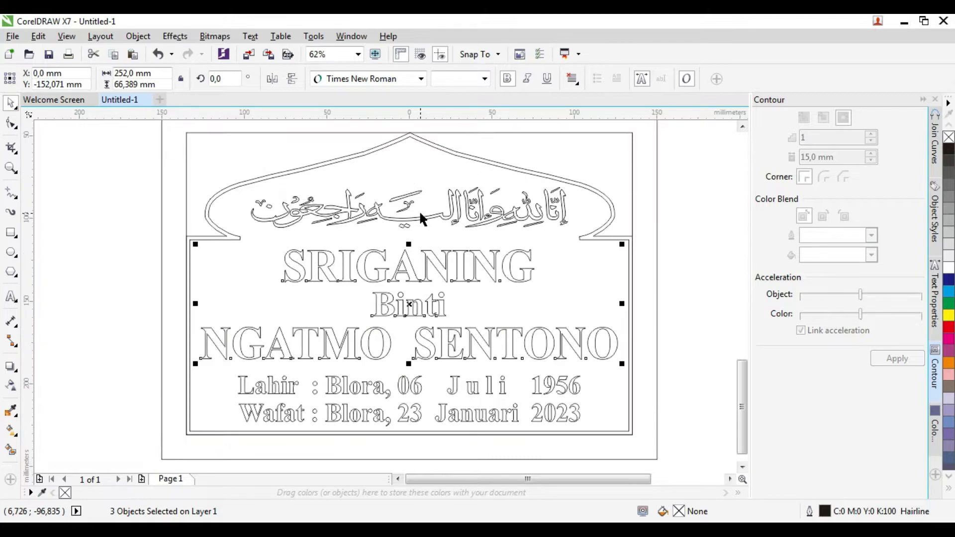
scroll(419, 213, down, 2)
click(612, 249)
click(529, 196)
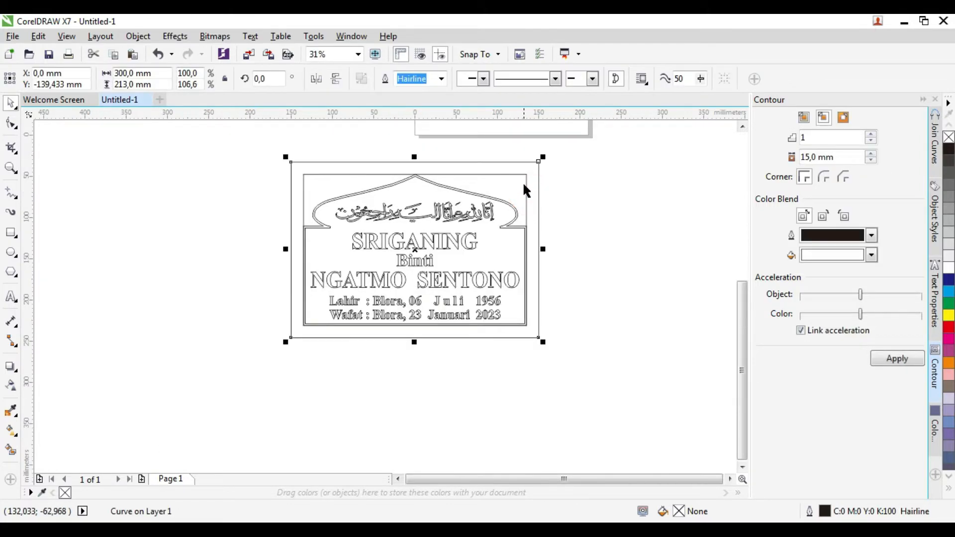
click(523, 181)
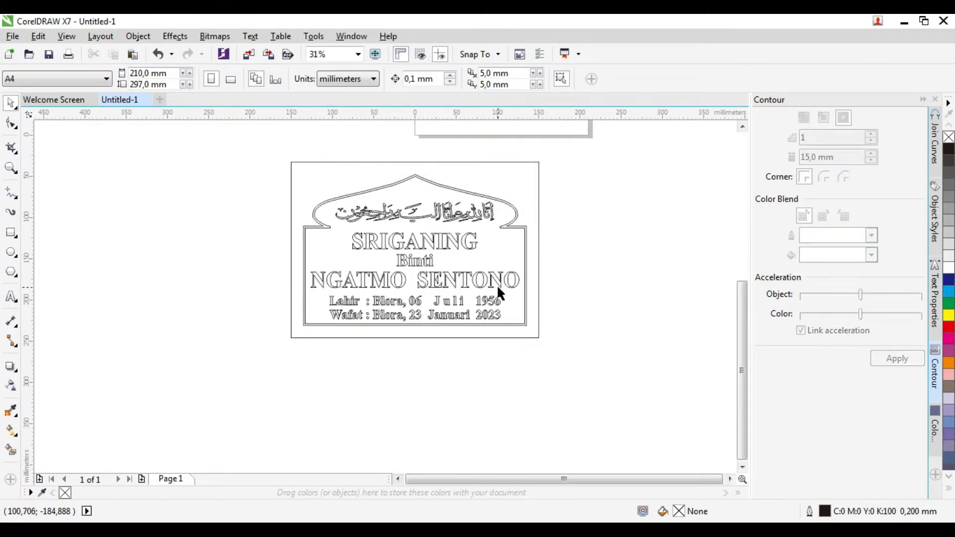
scroll(396, 192, up, 4)
Step: Break the arch border curve apart and delete its outer curve
click(508, 164)
right_click(508, 162)
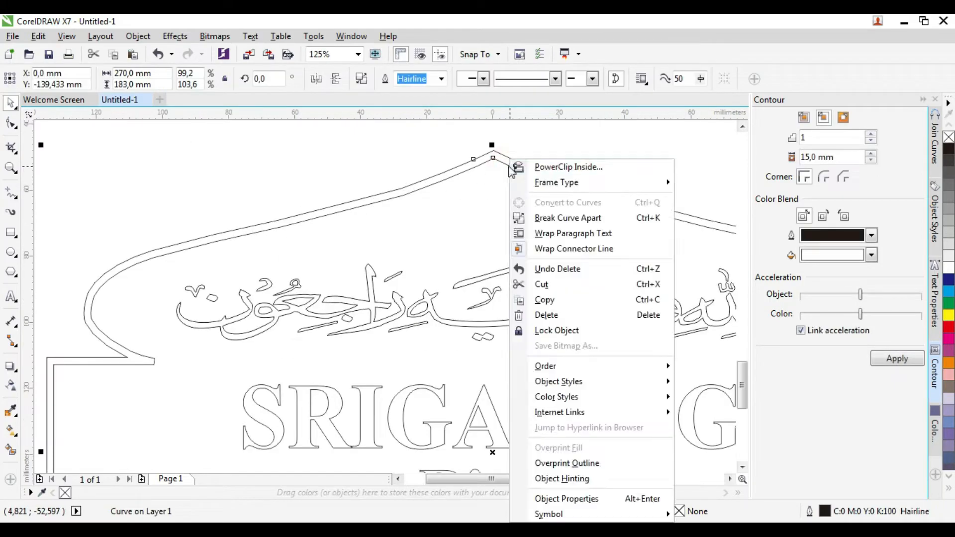
click(567, 218)
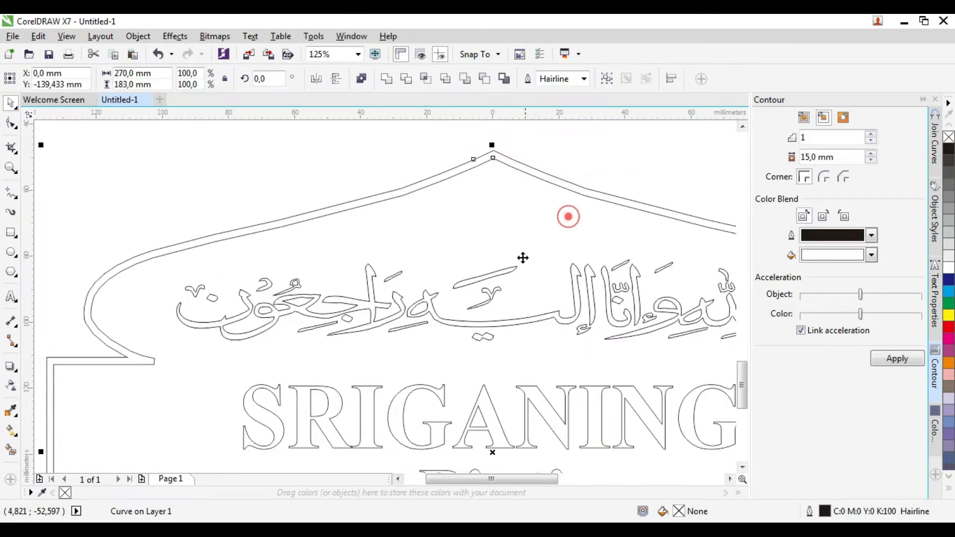
scroll(392, 250, down, 2)
click(231, 249)
click(504, 211)
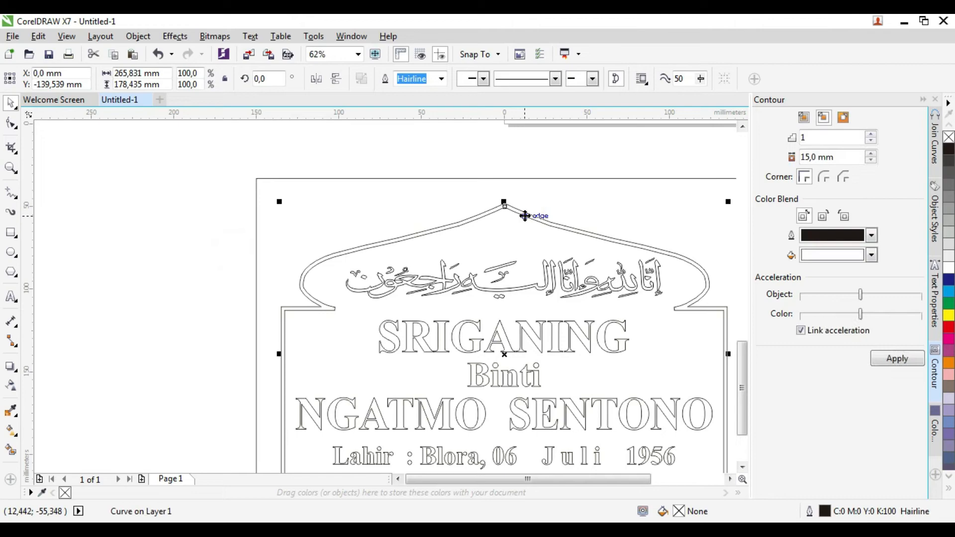
key(Delete)
Step: Apply a 2.5 mm contour offset to the remaining single arch line
click(535, 215)
double_click(808, 157)
text(2,)
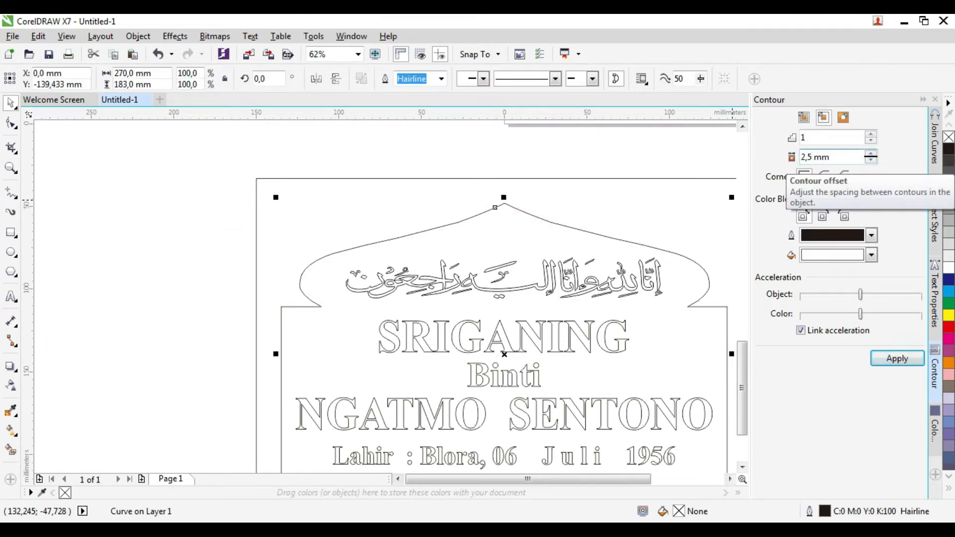
click(898, 359)
scroll(642, 362, down, 2)
click(648, 358)
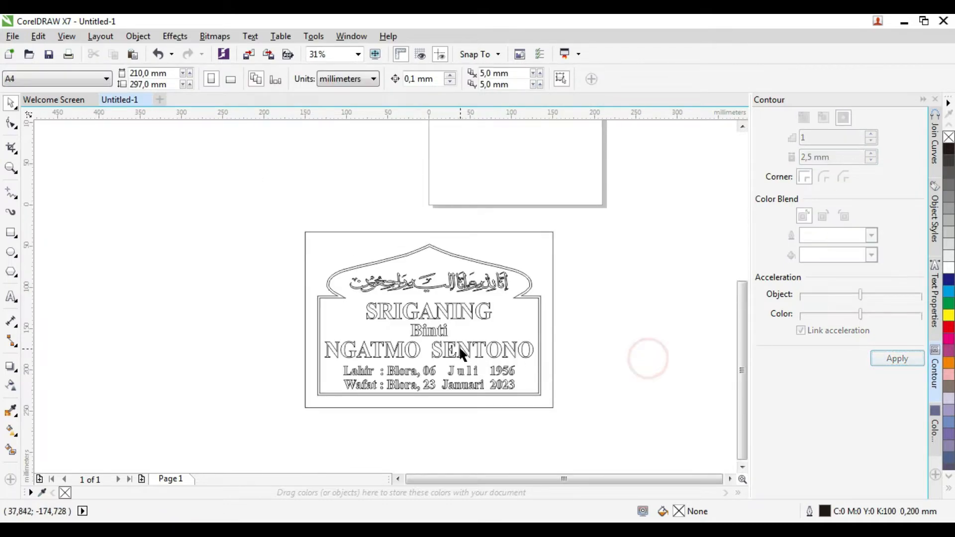
scroll(408, 393, up, 4)
scroll(408, 392, down, 2)
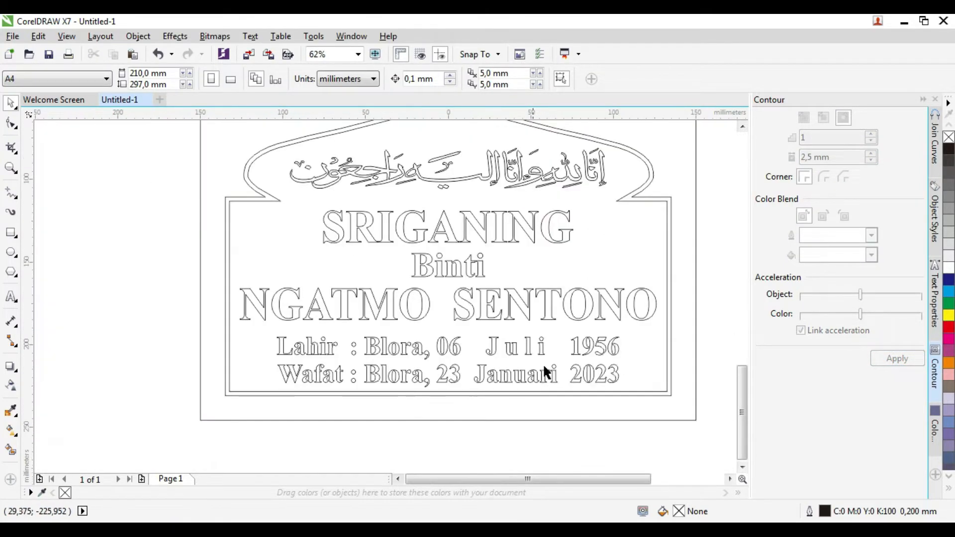
scroll(393, 383, down, 2)
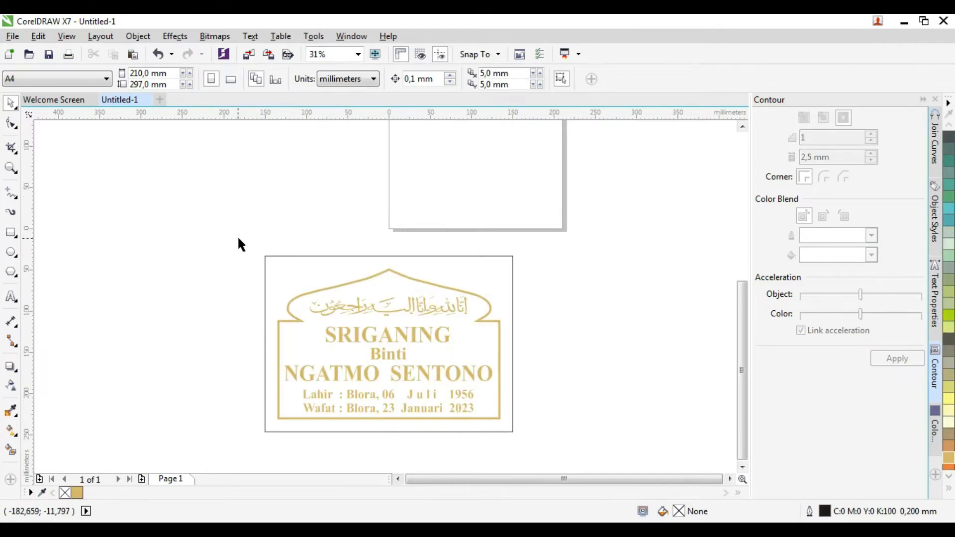
Step: Set the outline of all eight nameplate parts to None, then export and choose the 'Sri' image
drag(241, 244, 580, 456)
click(584, 78)
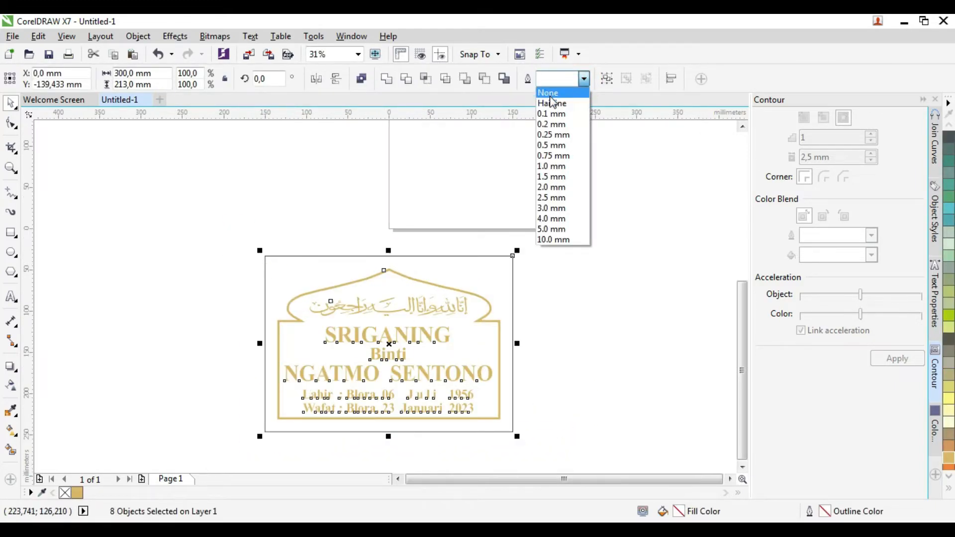
click(547, 93)
click(14, 37)
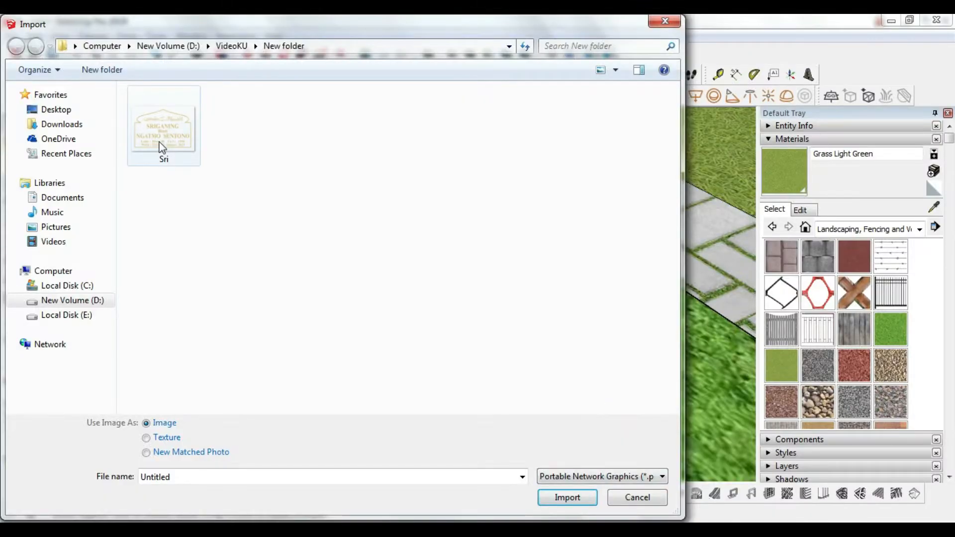
click(162, 147)
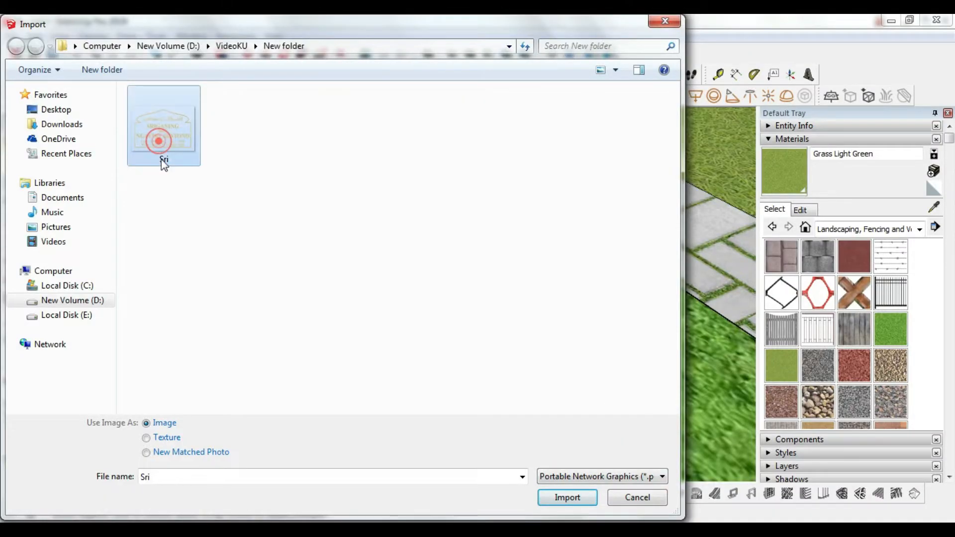
Step: Import the 'Sri' image and stretch it from the stone's lower corner to its top edge
click(567, 498)
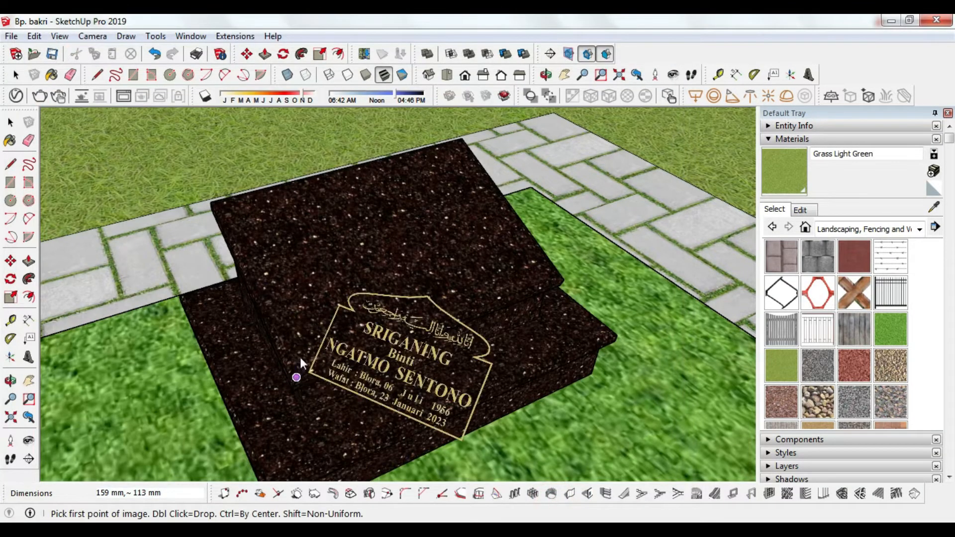
scroll(299, 356, up, 6)
scroll(296, 393, up, 1)
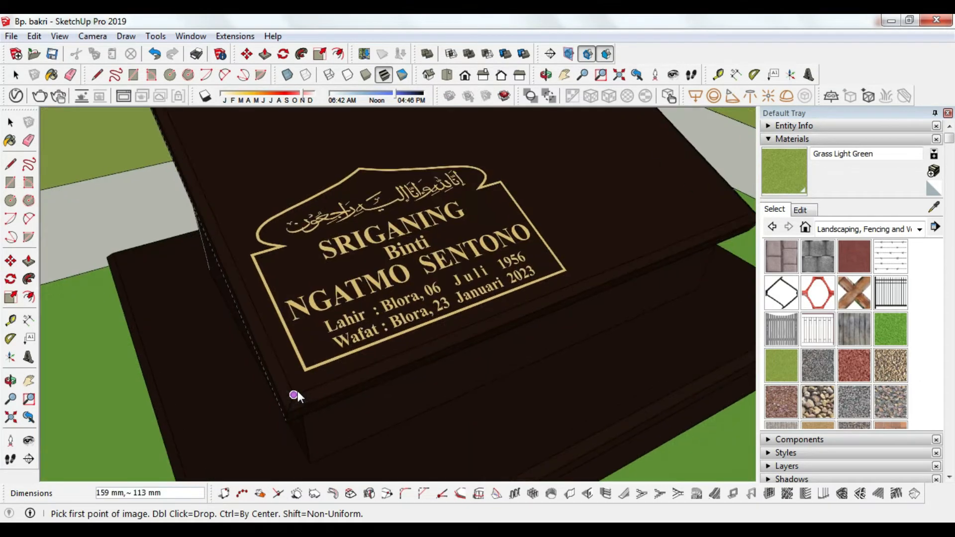
scroll(293, 393, down, 1)
scroll(293, 394, down, 4)
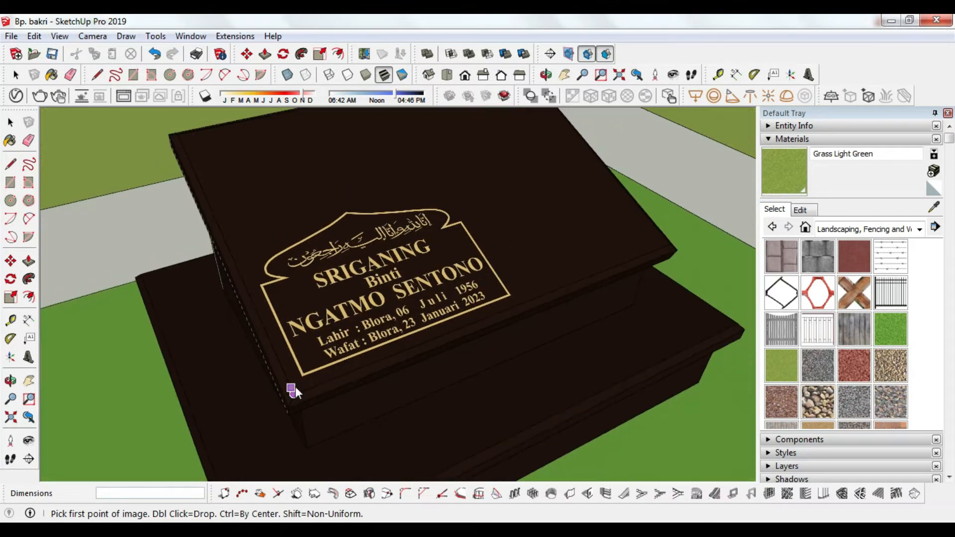
click(294, 391)
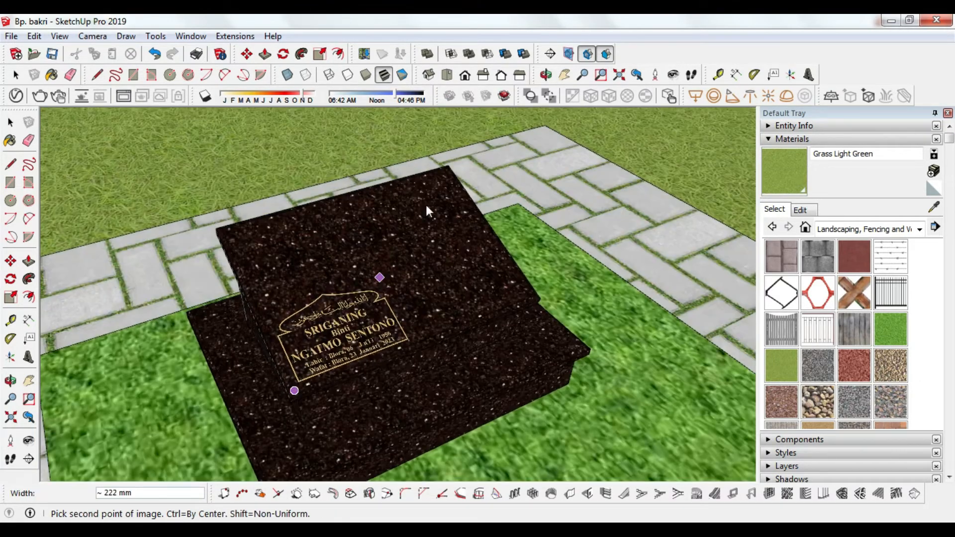
click(447, 170)
Step: Orbit the view and select the tree beside the grave
key(o)
scroll(469, 340, down, 8)
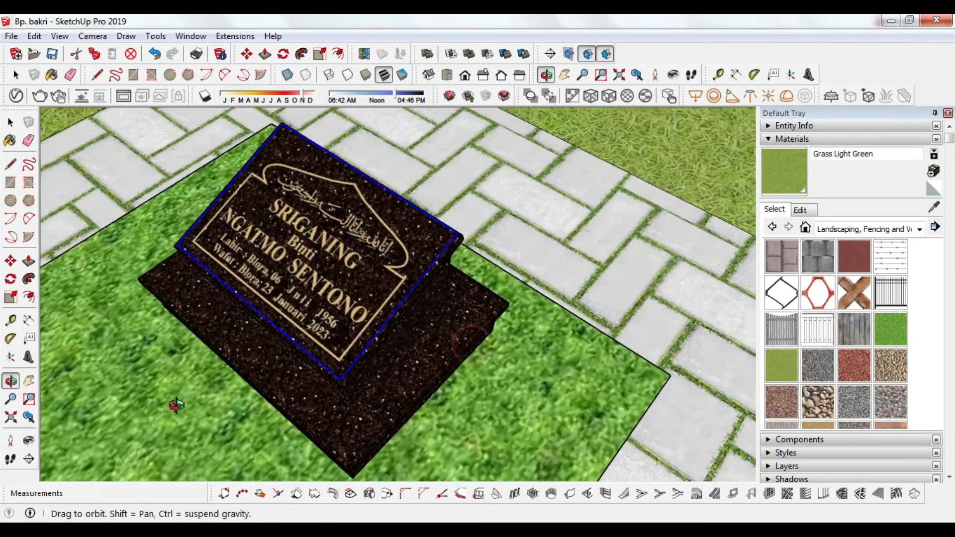
key(space)
click(357, 228)
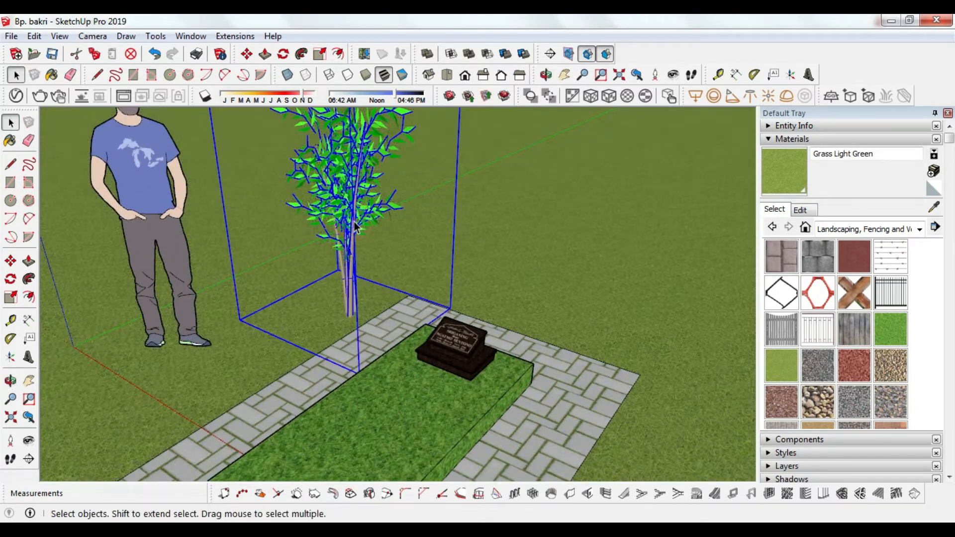
Step: Move the tree down along the blue axis, then play the animation from Scene 1
key(m)
click(356, 228)
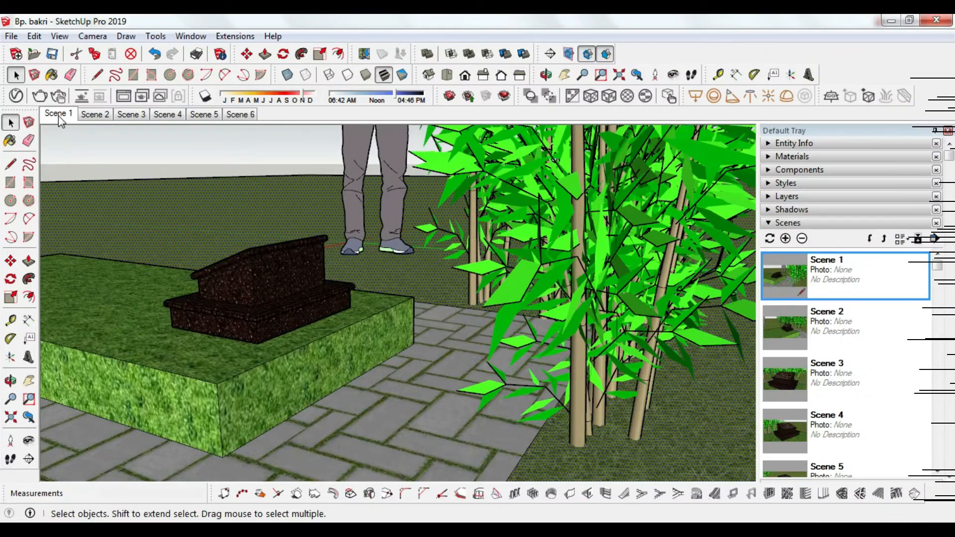
right_click(57, 115)
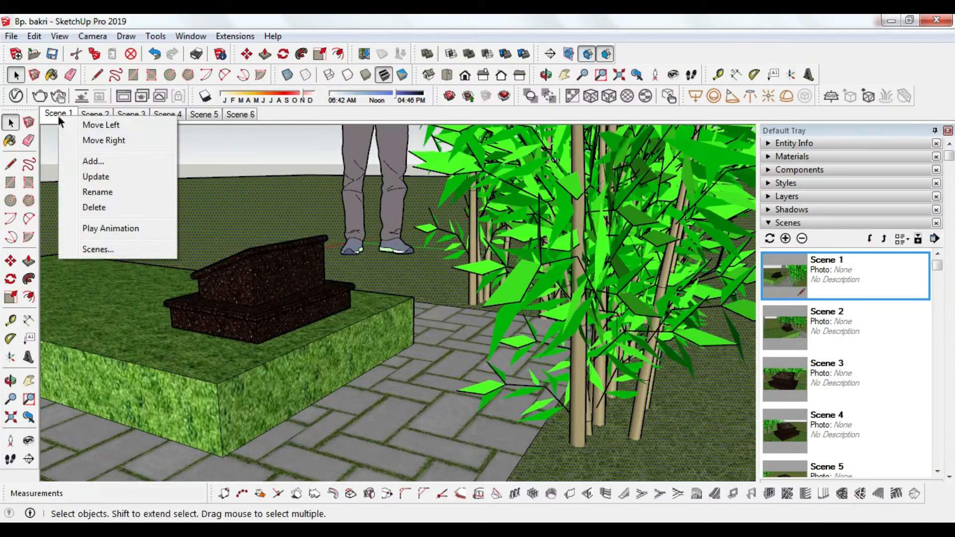
click(103, 228)
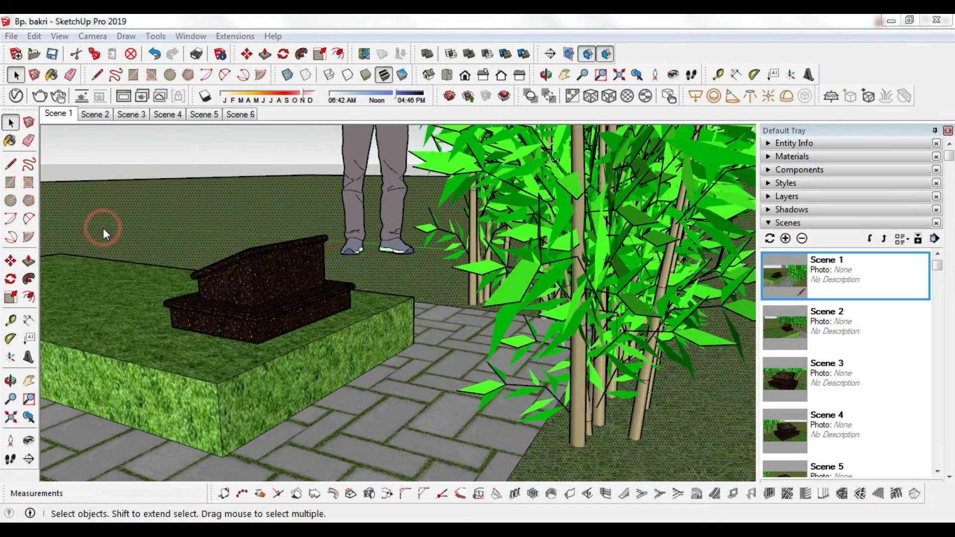